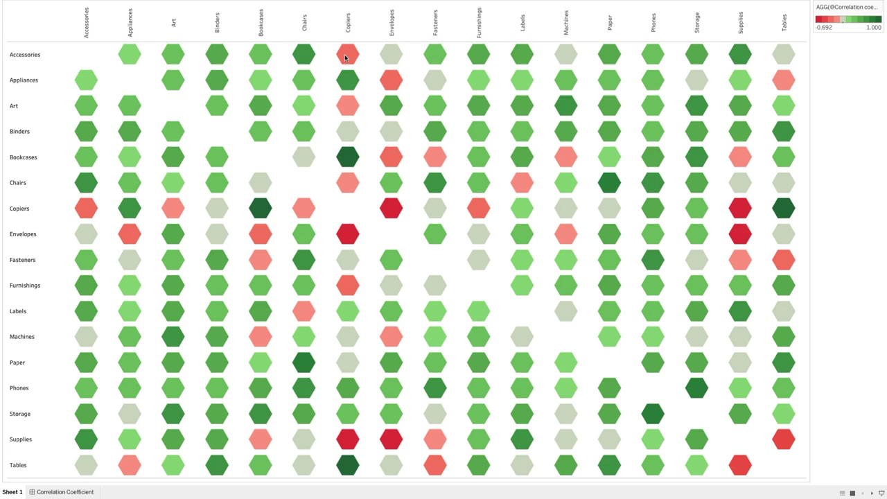
- Inspect the Pearson correlation coefficients down the Copiers column, including its pairings with Accessories, Machines and Tables
{"action": "left_click", "coordinate": [350, 57]}
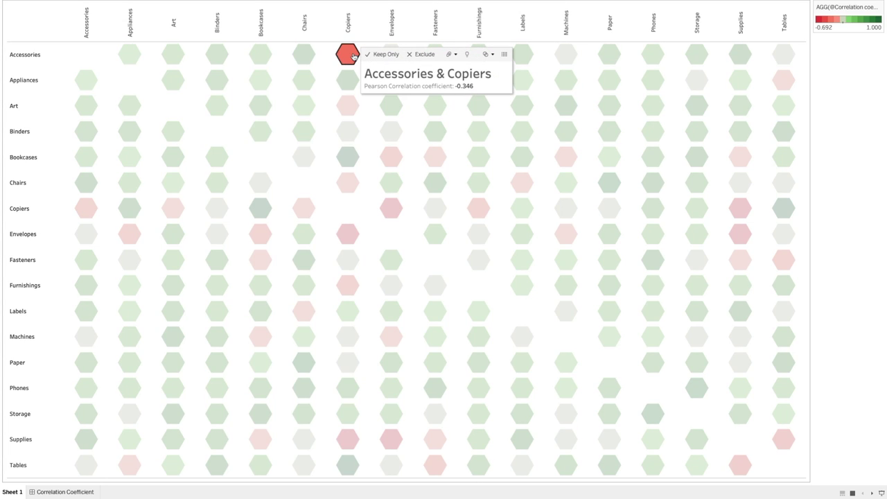
{"action": "left_click", "coordinate": [364, 49]}
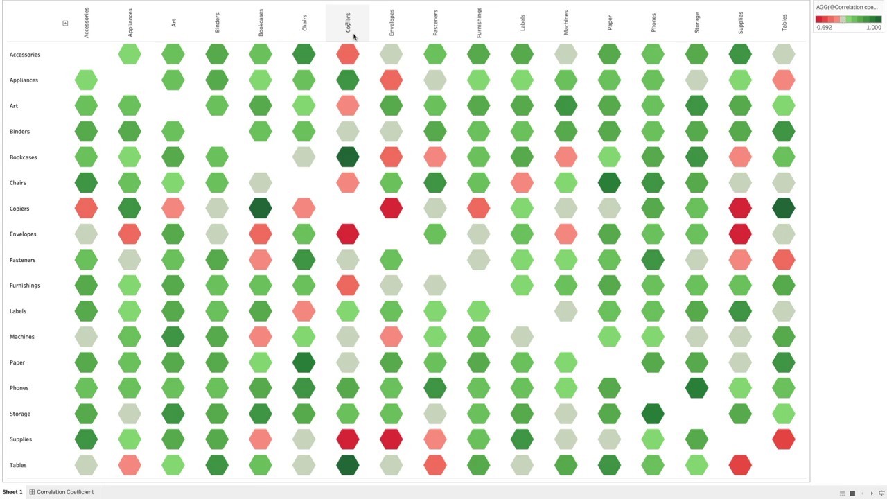
{"action": "mouse_move", "coordinate": [347, 53]}
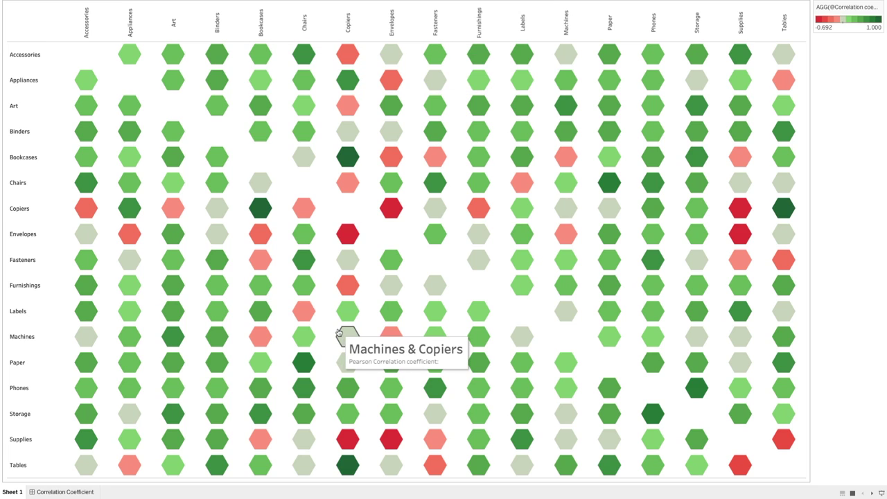
{"action": "mouse_move", "coordinate": [347, 471]}
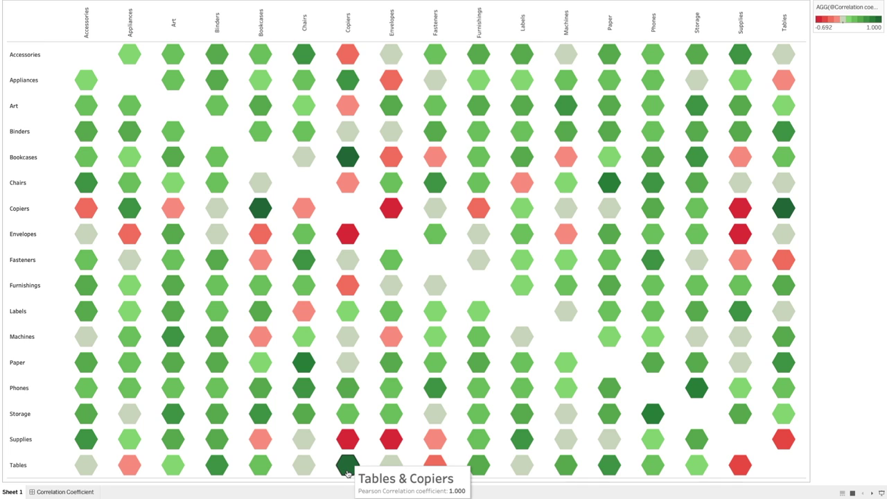
- Leave presentation mode and switch to the other workbook with the empty Sheet 1
{"action": "key", "text": "Escape"}
{"action": "mouse_move", "coordinate": [739, 493]}
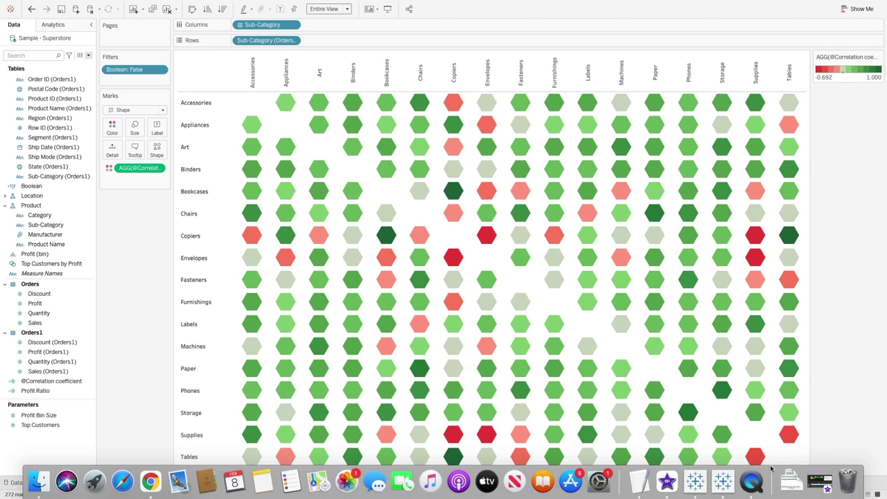
{"action": "left_click", "coordinate": [723, 483]}
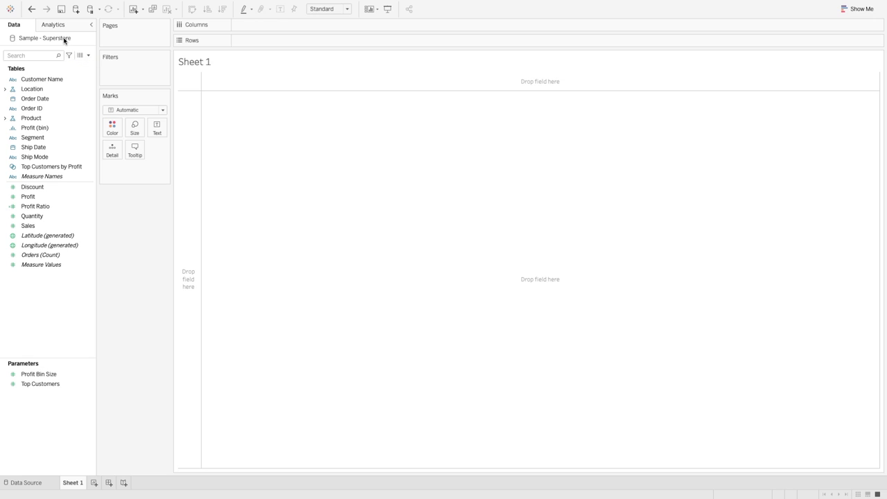
- Open the Orders table in the data source's join view and add a second copy of the Orders sheet to it
{"action": "mouse_move", "coordinate": [95, 495]}
{"action": "left_click", "coordinate": [31, 483]}
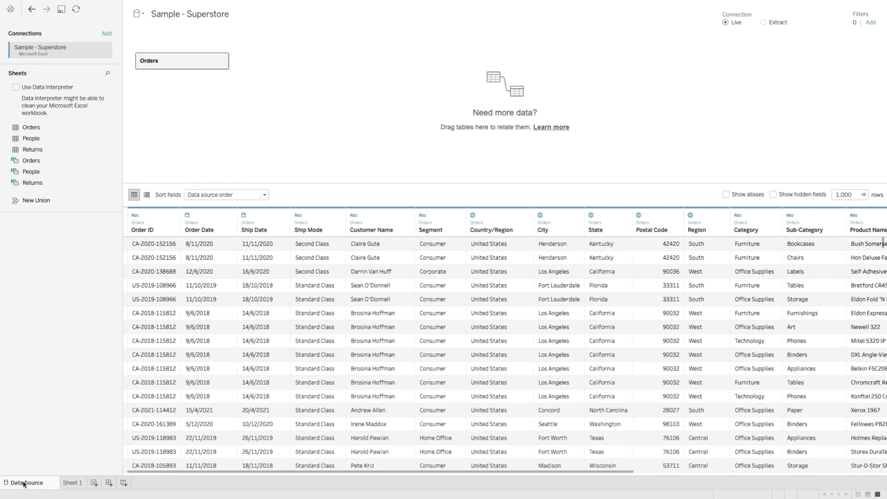
{"action": "left_click", "coordinate": [222, 63]}
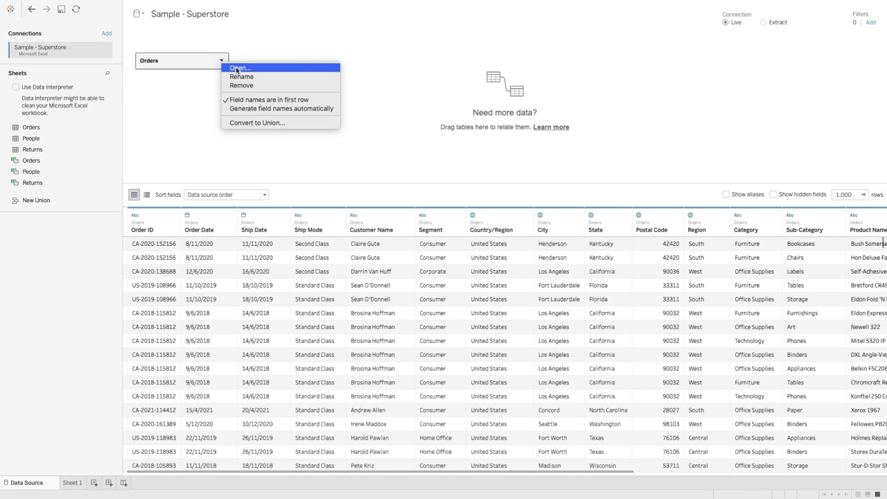
{"action": "left_click", "coordinate": [236, 68]}
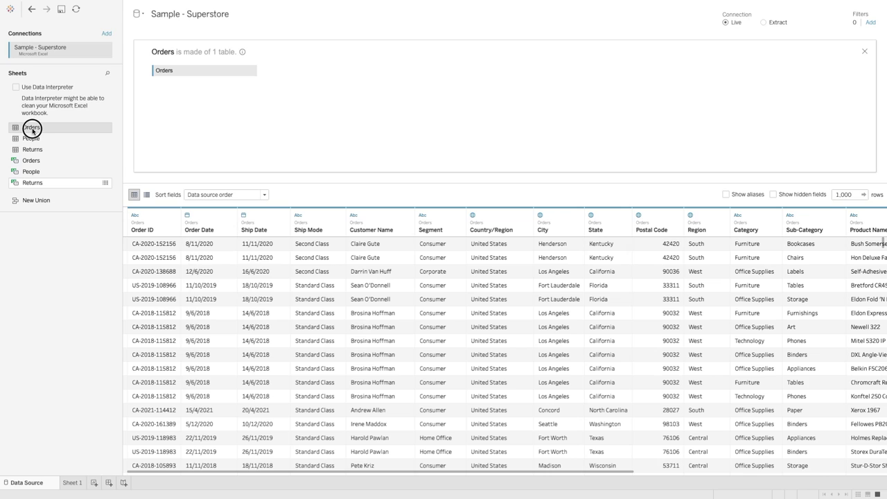
{"action": "left_click_drag", "start_coordinate": [42, 129], "coordinate": [296, 78]}
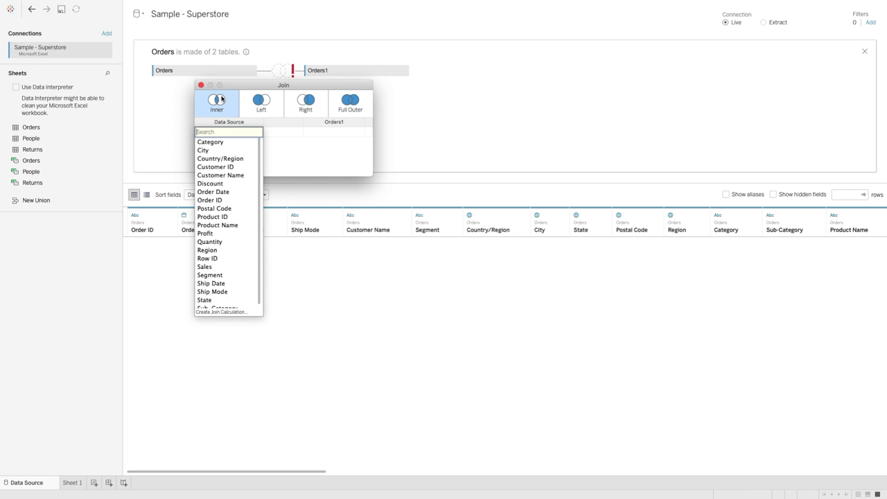
- Set the inner join clause between the two tables to Order ID = Order ID (Orders1)
{"action": "left_click", "coordinate": [216, 201]}
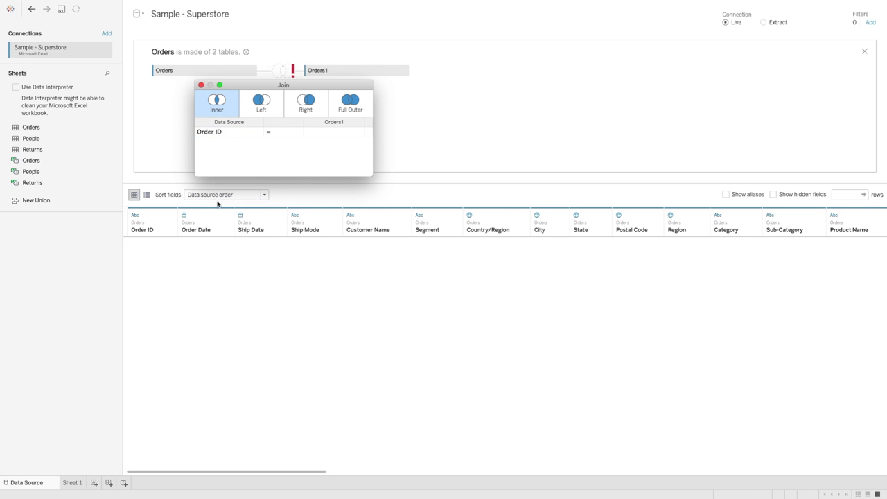
{"action": "left_click", "coordinate": [358, 134]}
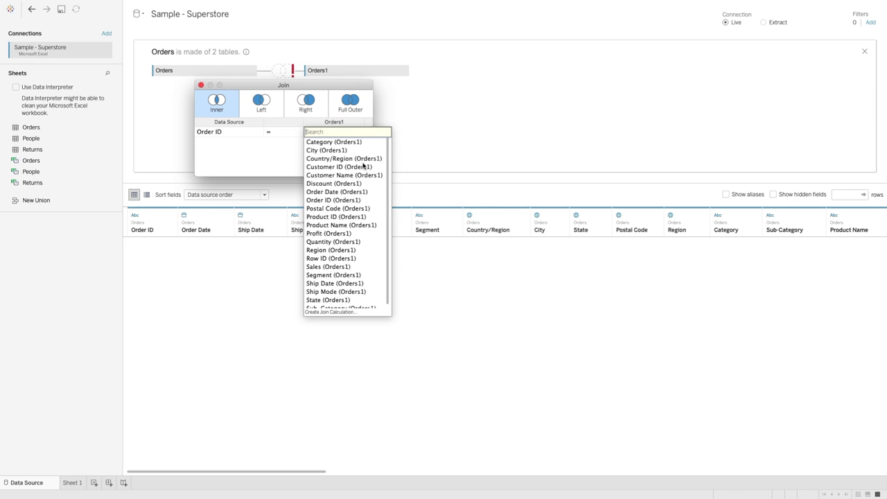
{"action": "left_click", "coordinate": [338, 199]}
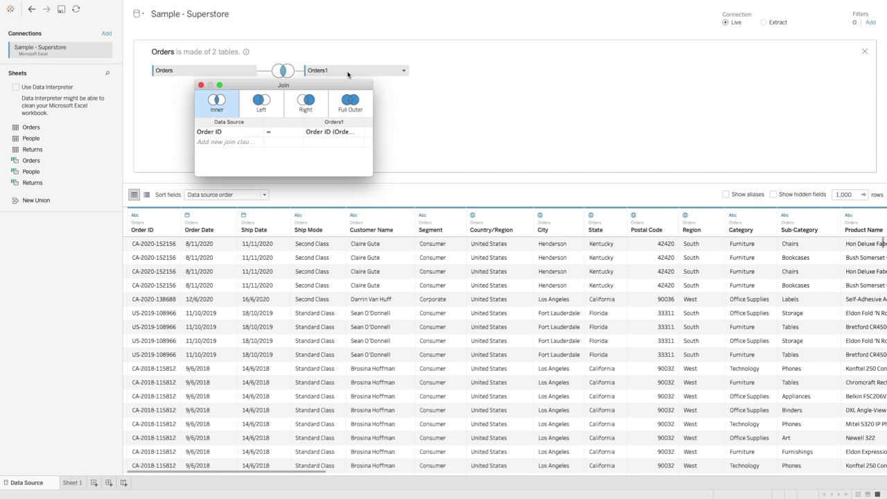
{"action": "left_click", "coordinate": [418, 106]}
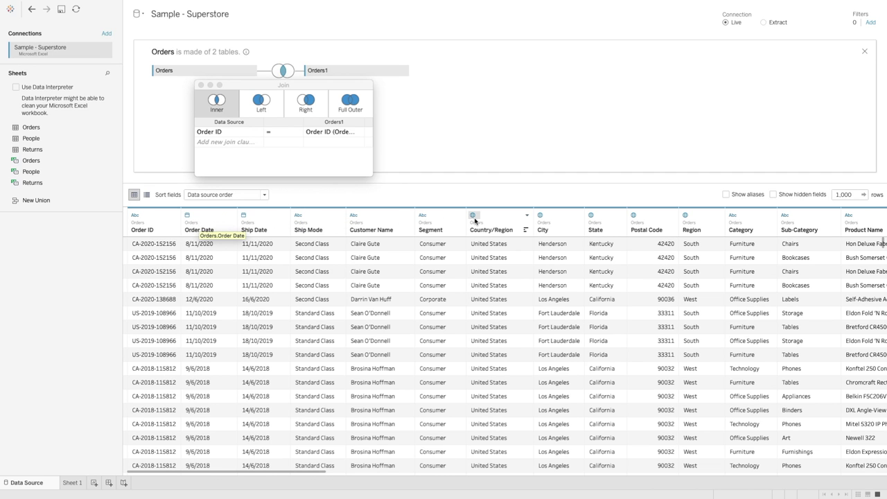
- Examine the joined table's columns in the data preview and the Orders and Orders1 fields available in Sheet 1
{"action": "scroll", "coordinate": [626, 363], "scroll_direction": "right", "scroll_amount": 15}
{"action": "scroll", "coordinate": [650, 376], "scroll_direction": "right", "scroll_amount": 15}
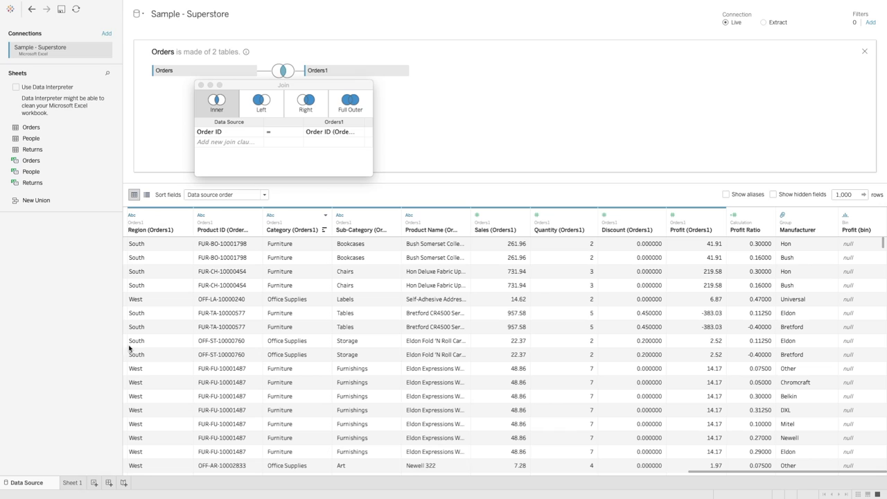
{"action": "left_click", "coordinate": [72, 483]}
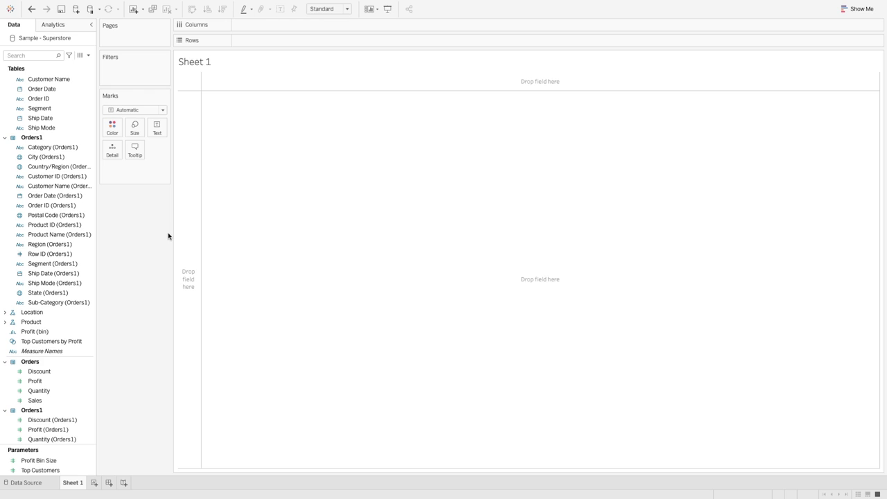
{"action": "left_click", "coordinate": [79, 196]}
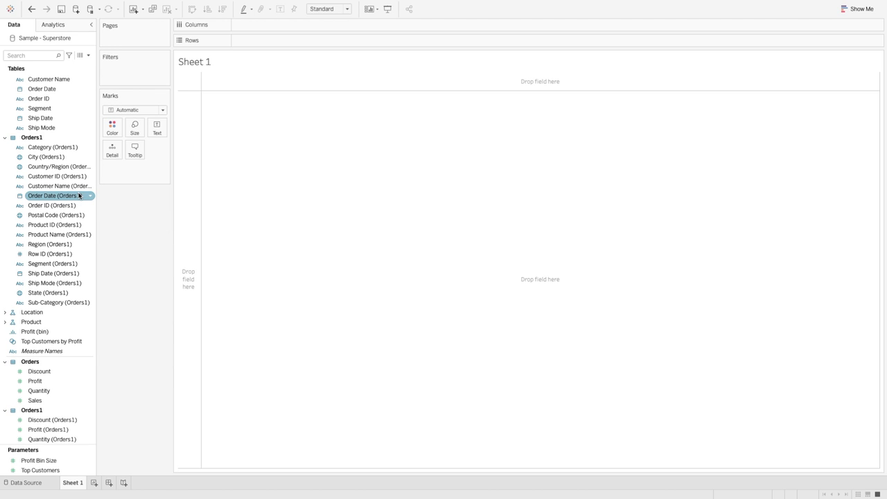
{"action": "scroll", "coordinate": [64, 232], "scroll_direction": "up", "scroll_amount": 1}
{"action": "left_click", "coordinate": [64, 227]}
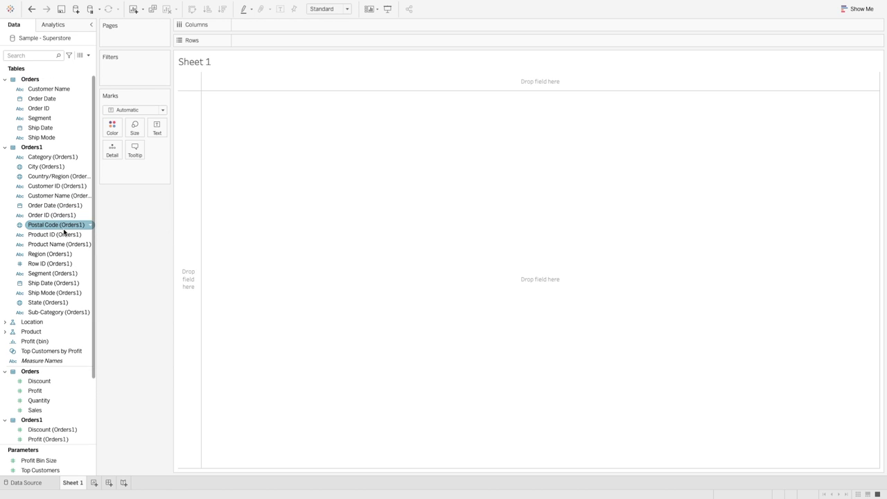
{"action": "left_click", "coordinate": [30, 87]}
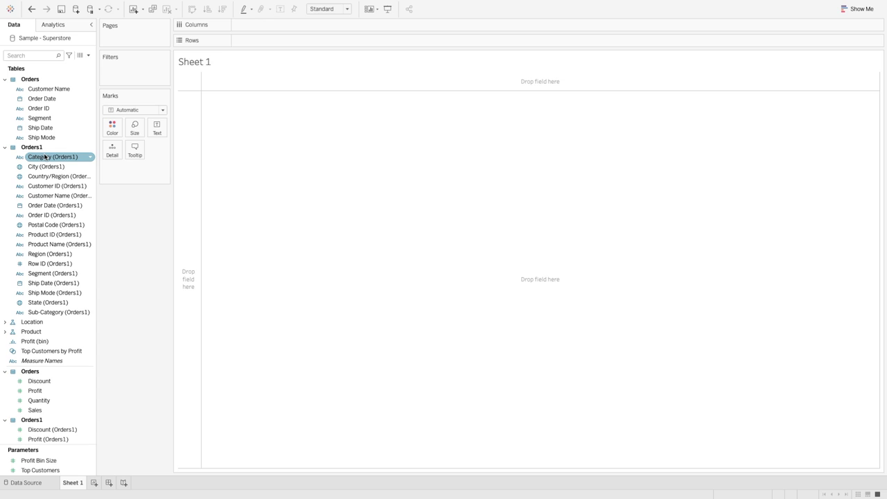
{"action": "scroll", "coordinate": [56, 186], "scroll_direction": "down", "scroll_amount": 3}
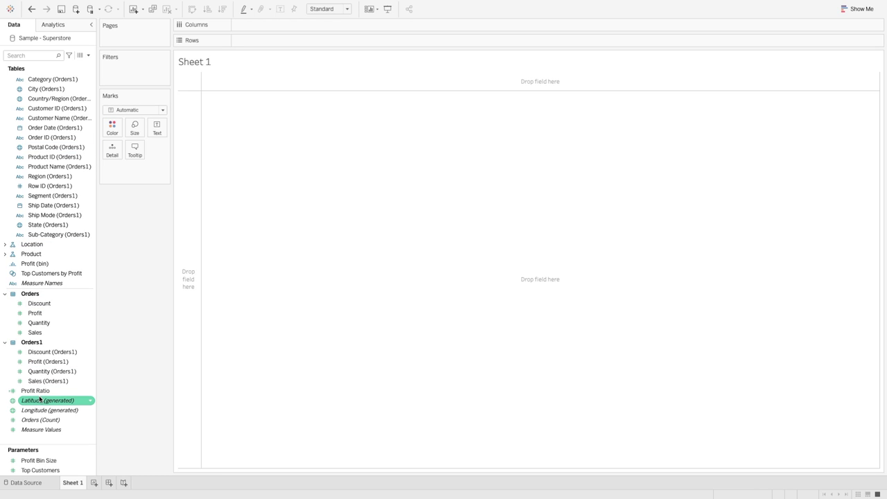
{"action": "scroll", "coordinate": [41, 399], "scroll_direction": "up", "scroll_amount": 3}
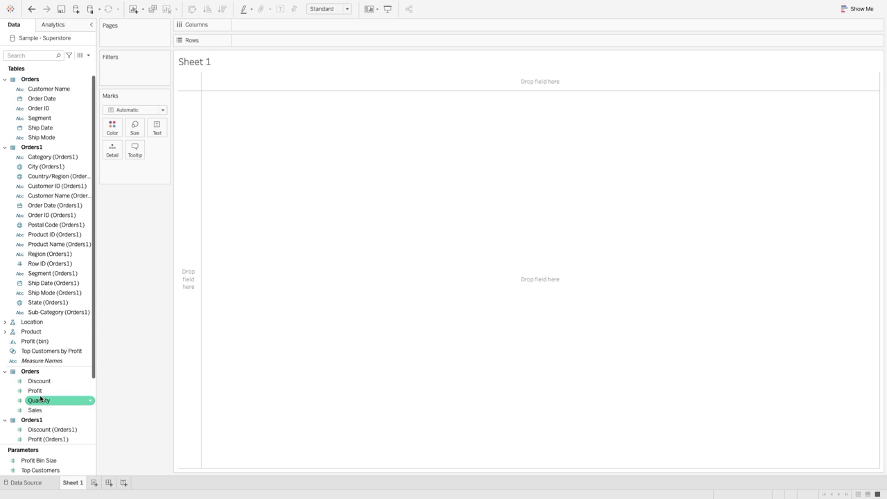
- Search the fields for "sub" and place the Product hierarchy's Sub-Category field on Columns
{"action": "left_click", "coordinate": [36, 56]}
{"action": "type", "text": "sub"}
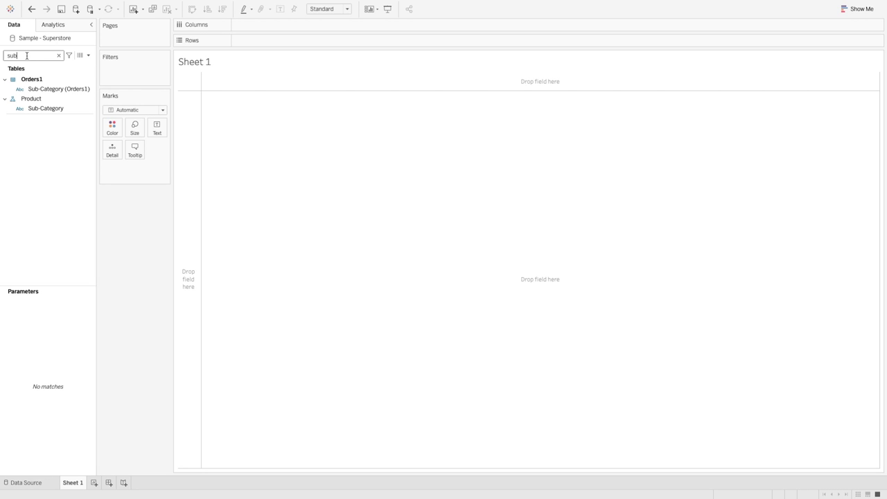
{"action": "left_click", "coordinate": [43, 90]}
{"action": "left_click", "coordinate": [45, 110]}
{"action": "left_click_drag", "start_coordinate": [45, 109], "coordinate": [272, 29]}
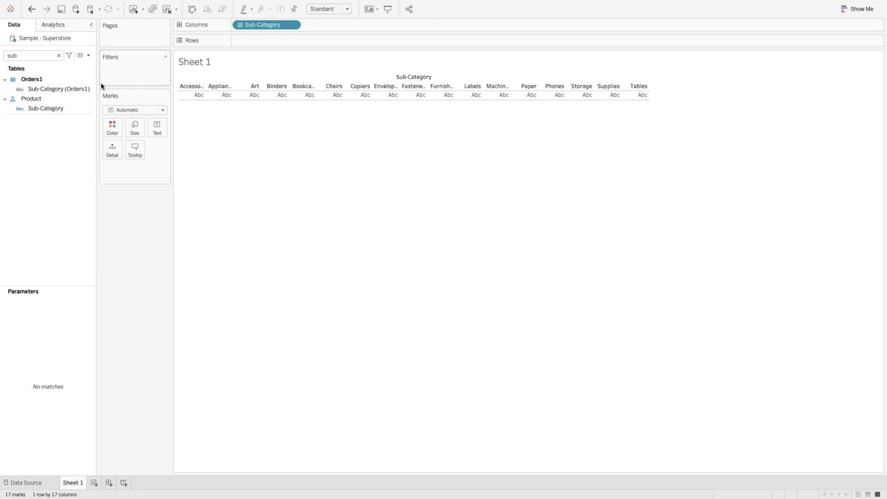
- Place Sub-Category (Orders1) on Rows and clear the field search
{"action": "left_click", "coordinate": [51, 90]}
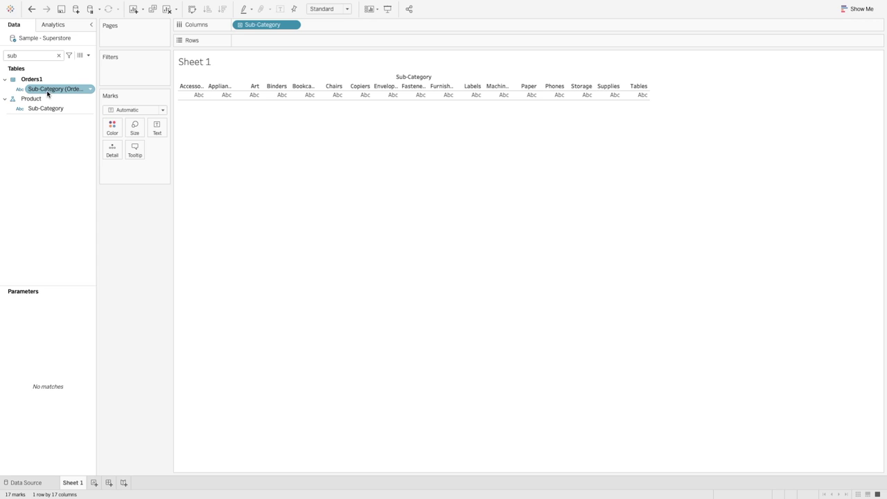
{"action": "left_click_drag", "start_coordinate": [47, 93], "coordinate": [256, 44]}
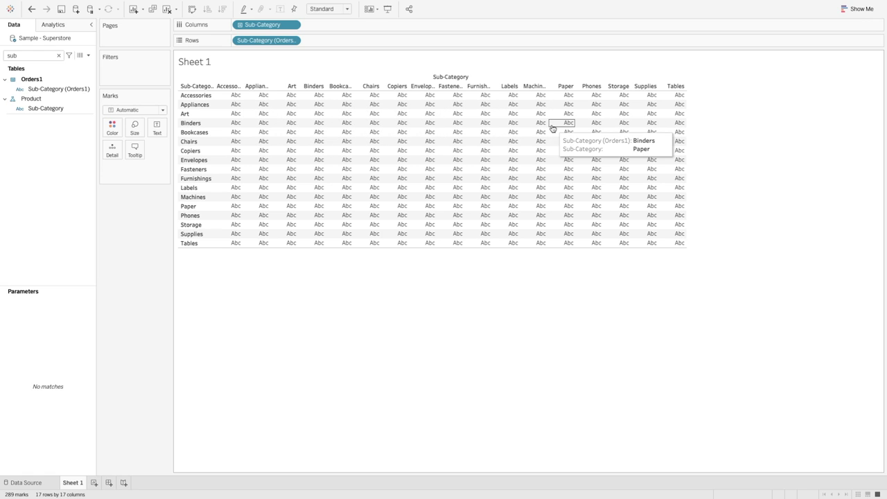
{"action": "left_click", "coordinate": [58, 57]}
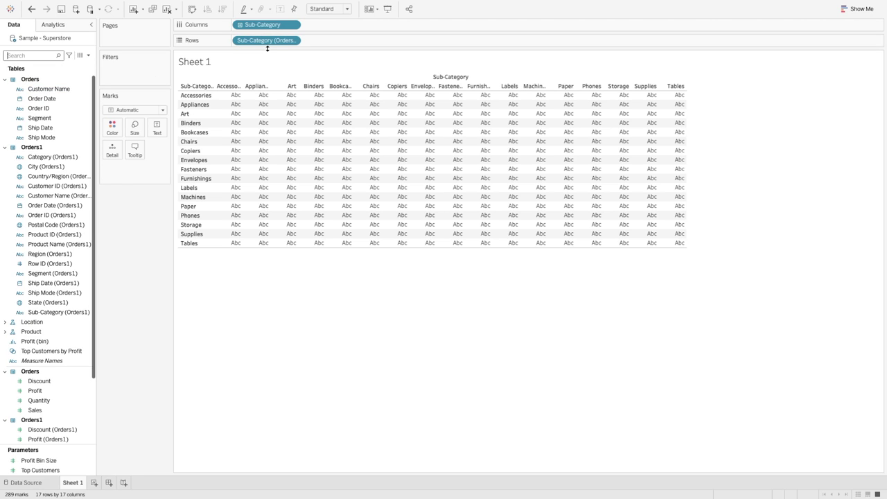
- Create a calculated field named "Pearson Correlation coefficient"
{"action": "left_click", "coordinate": [88, 55]}
{"action": "left_click", "coordinate": [72, 65]}
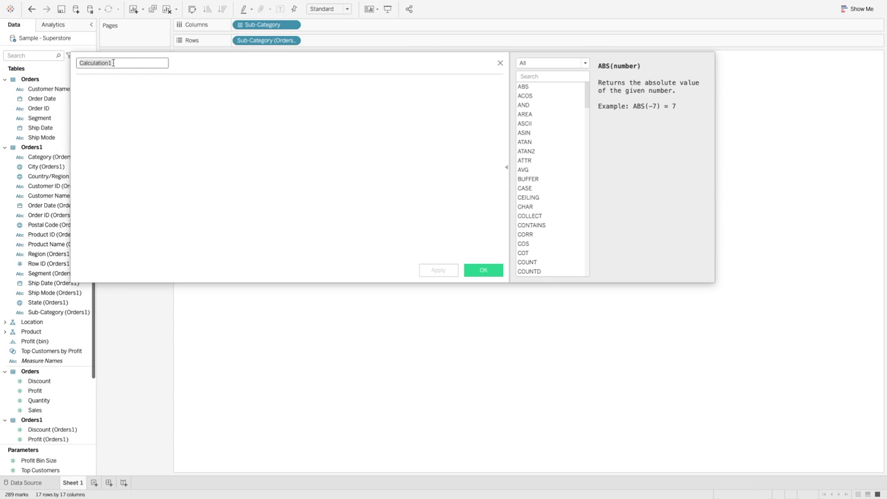
{"action": "type", "text": "Pearsob"}
{"action": "type", "text": " Correlation co"}
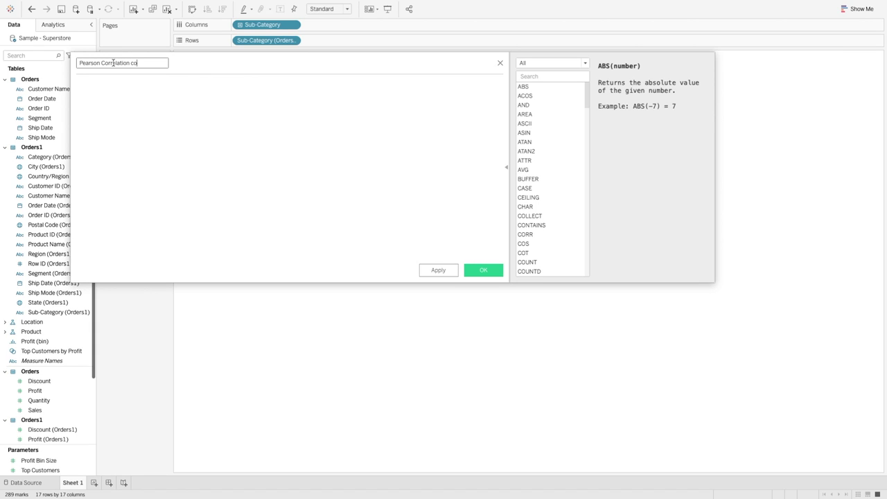
{"action": "type", "text": "efficiencoor"}
- Insert the CORR function into the formula and move the calculation editor clear of the field list
{"action": "key", "text": "BackSpace"}
{"action": "type", "text": "r"}
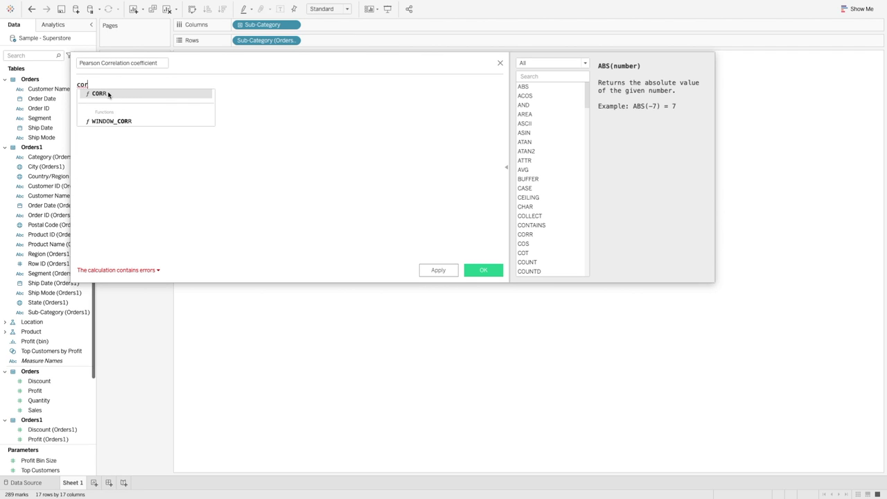
{"action": "left_click", "coordinate": [108, 94]}
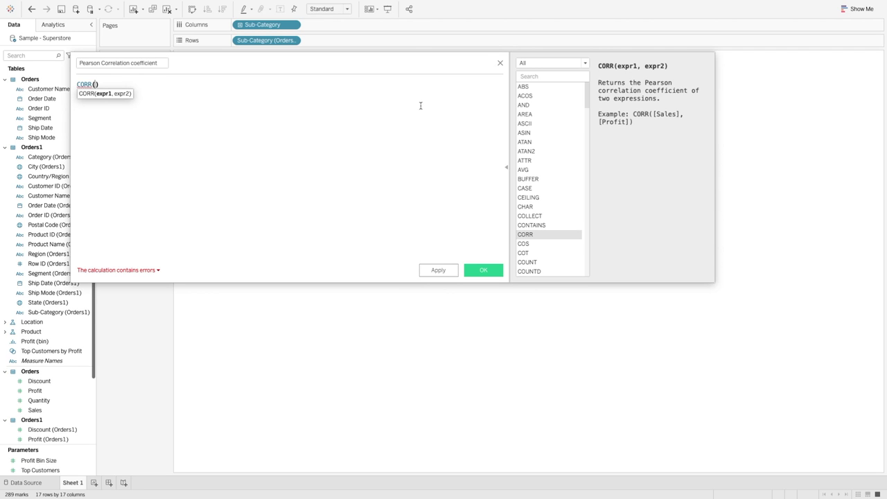
{"action": "left_click_drag", "start_coordinate": [303, 63], "coordinate": [354, 87]}
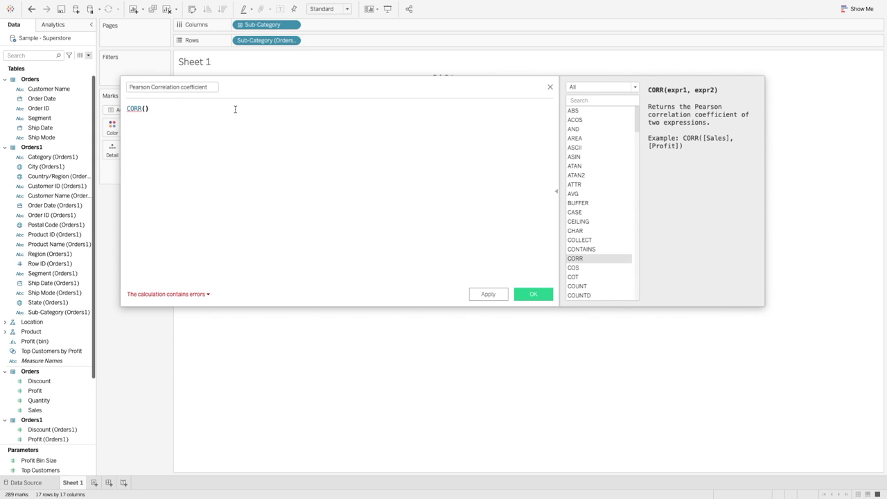
- Write CORR's first argument as { INCLUDE [Order ID]: SUM([Quantity])}, followed by a comma
{"action": "type", "text": "{ inc"}
{"action": "key", "text": "Return"}
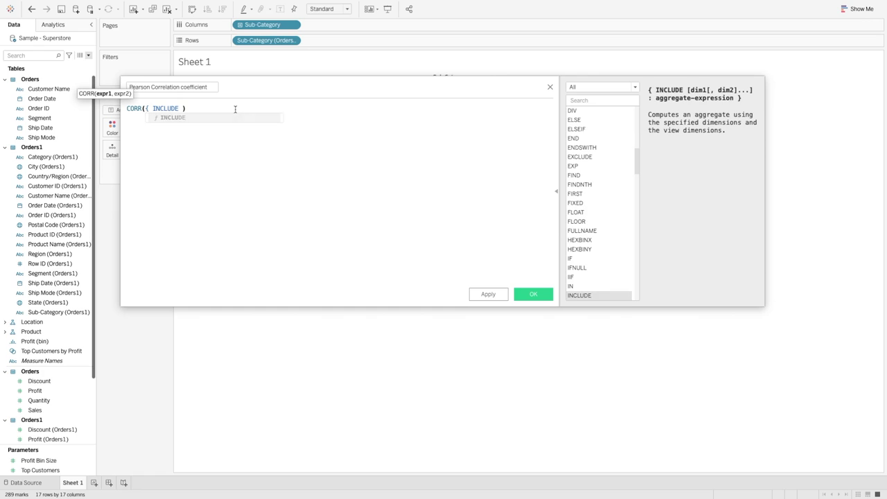
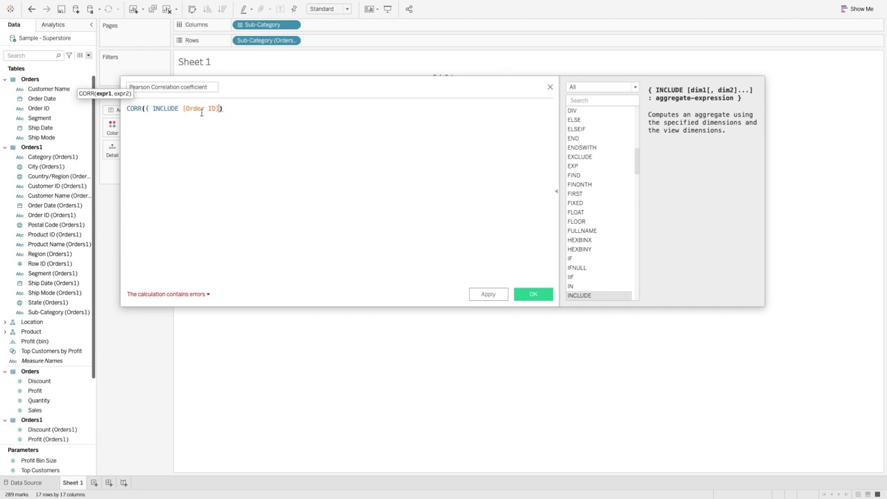
{"action": "type", "text": "} sum"}
{"action": "key", "text": "Return"}
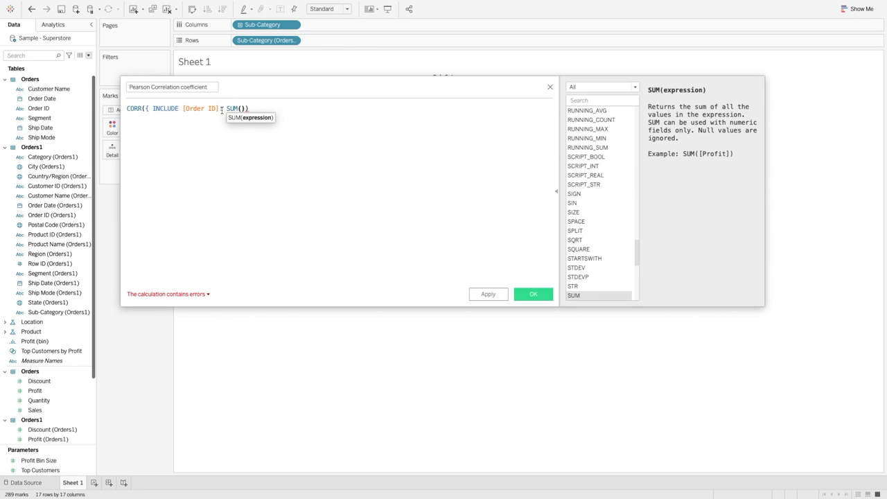
{"action": "type", "text": "qu"}
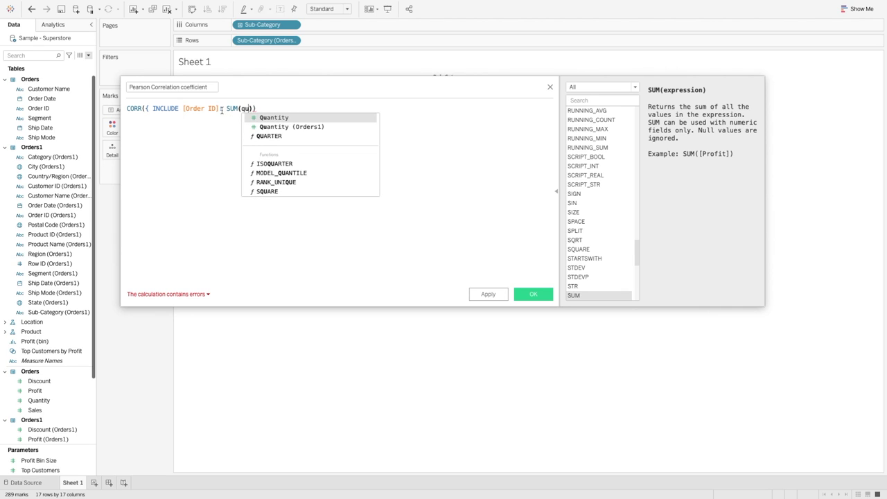
{"action": "key", "text": "Return"}
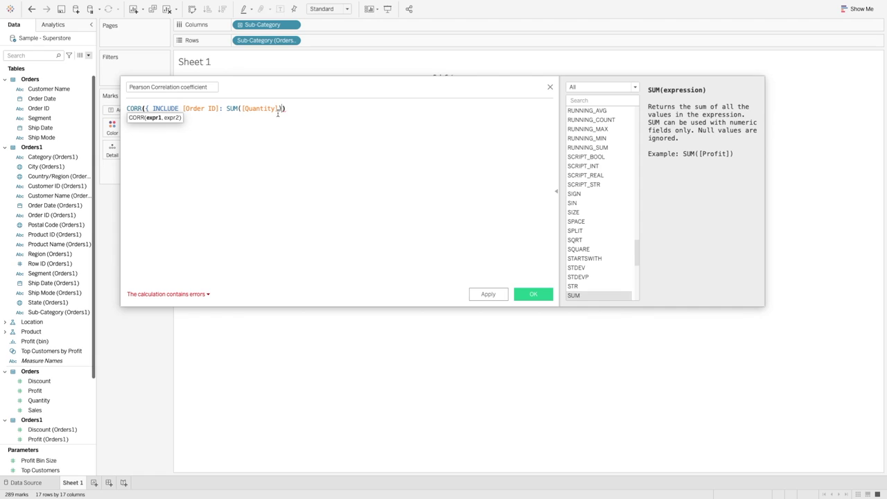
{"action": "type", "text": "}"}
{"action": "type", "text": ","}
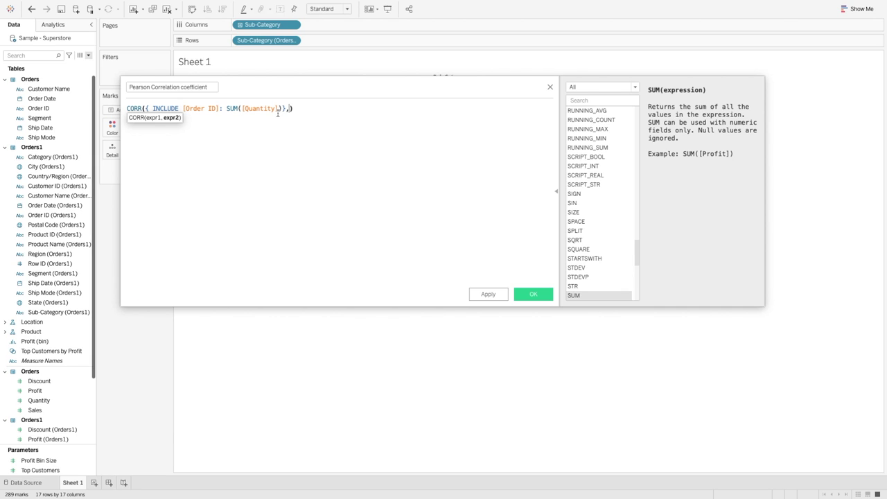
- Begin CORR's second argument with an INCLUDE expression on Order ID (Orders1)
{"action": "type", "text": " incl"}
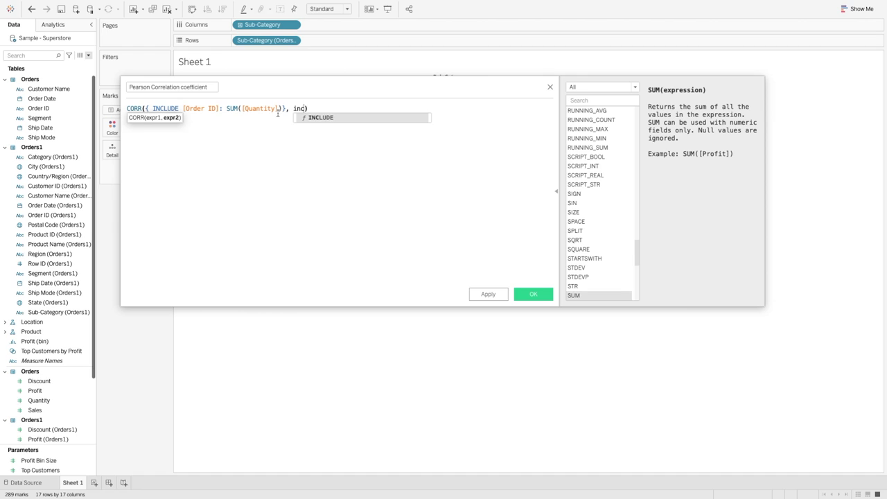
{"action": "key", "text": "Return"}
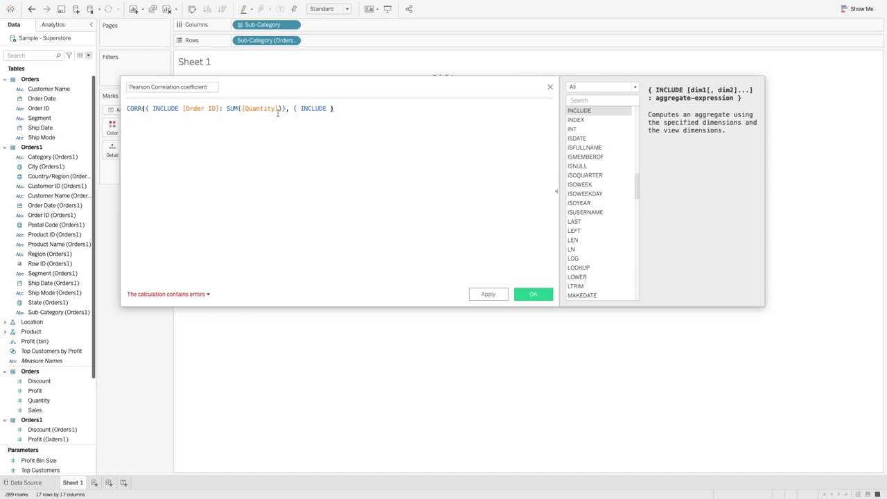
{"action": "type", "text": "or"}
{"action": "key", "text": "Down"}
{"action": "key", "text": "Down"}
{"action": "key", "text": "Down"}
{"action": "key", "text": "Down"}
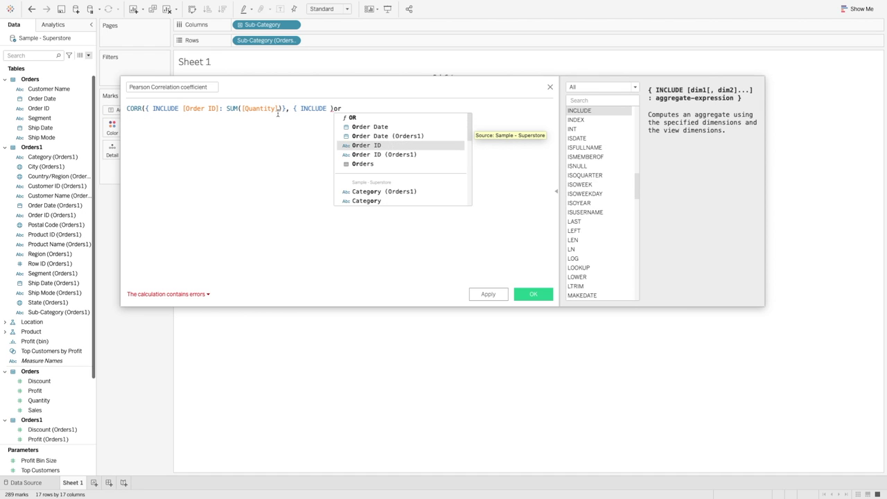
{"action": "key", "text": "Return"}
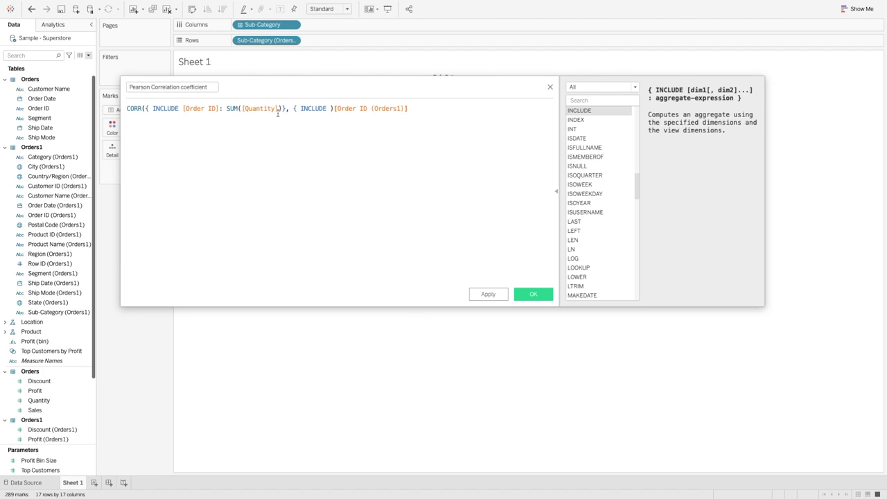
- Aggregate the second INCLUDE expression with SUM([Quantity (Orders1)]) after a colon
{"action": "type", "text": ": sum"}
{"action": "key", "text": "Return"}
{"action": "type", "text": "qu"}
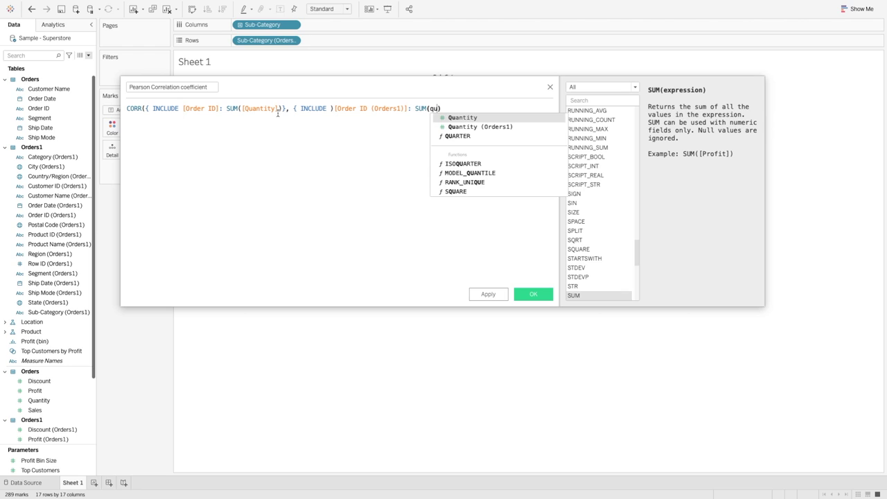
{"action": "key", "text": "Down"}
{"action": "key", "text": "Return"}
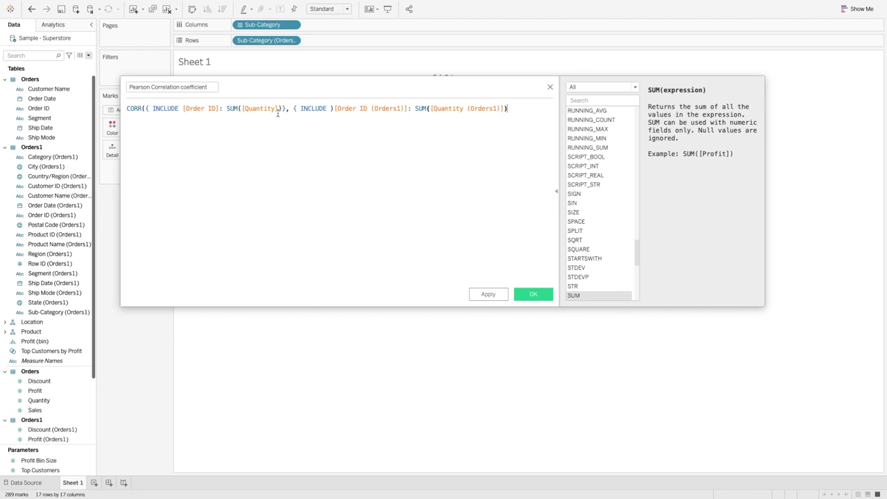
- Correct the closing brackets so the second argument reads { INCLUDE [Order ID (Orders1)]: SUM([Quantity (Orders1)])}, and save the calculated field
{"action": "type", "text": "}"}
{"action": "type", "text": ")"}
{"action": "type", "text": ")"}
{"action": "key", "text": "BackSpace"}
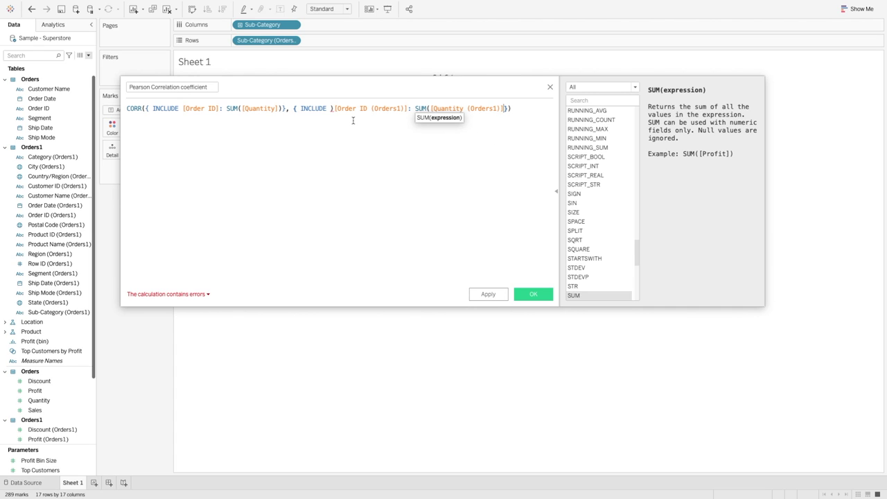
{"action": "left_click", "coordinate": [334, 109]}
{"action": "key", "text": "BackSpace"}
{"action": "left_click", "coordinate": [501, 109]}
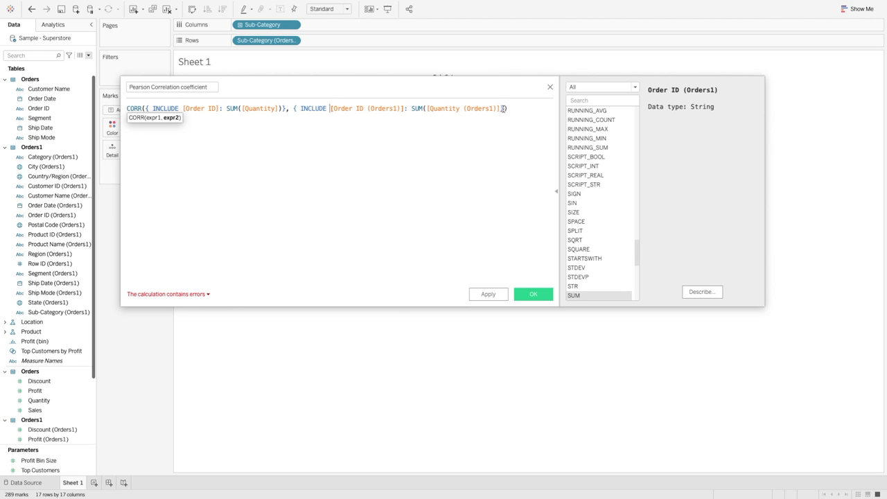
{"action": "type", "text": ")"}
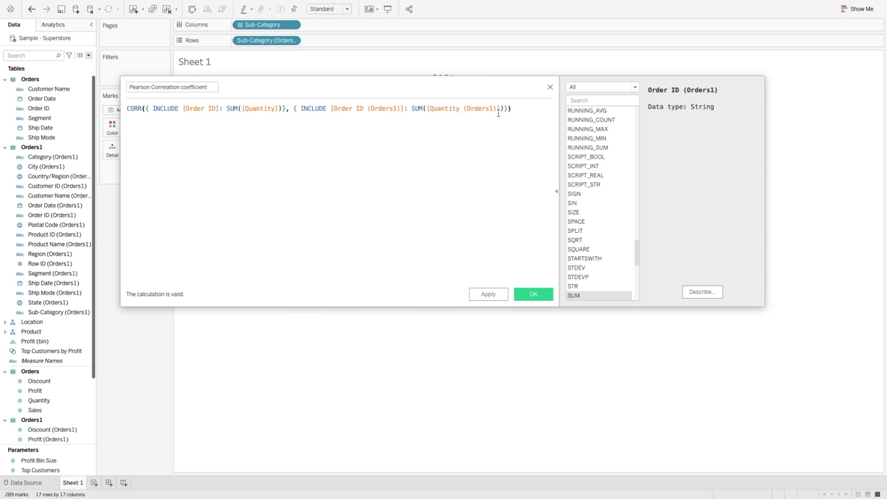
{"action": "left_click", "coordinate": [536, 296]}
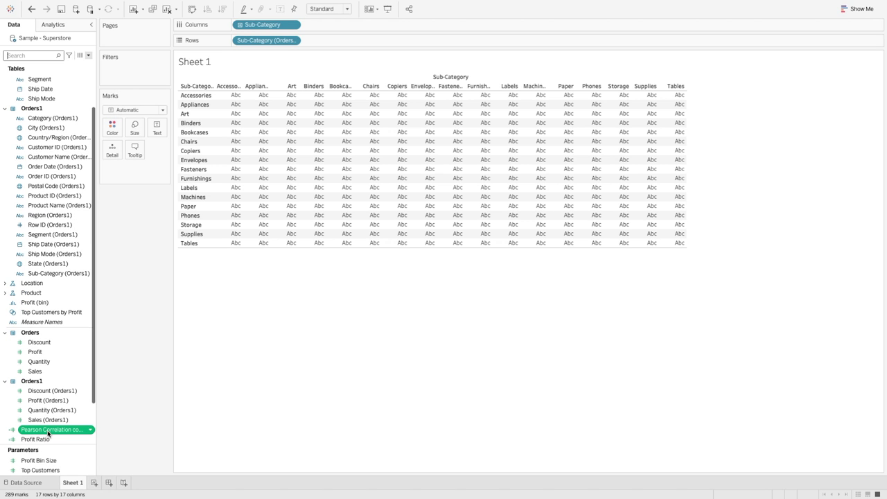
- Color the matrix by Pearson Correlation coefficient using the Red-Green Diverging palette
{"action": "left_click_drag", "start_coordinate": [48, 433], "coordinate": [115, 133]}
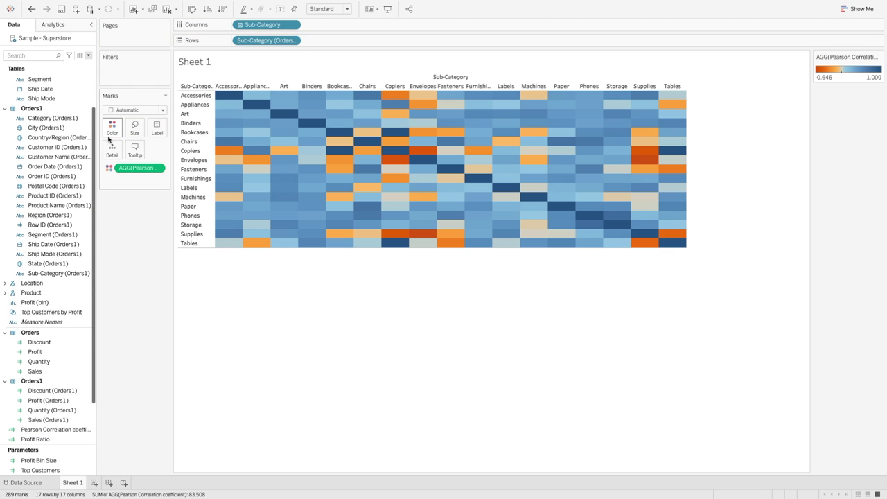
{"action": "mouse_move", "coordinate": [249, 236]}
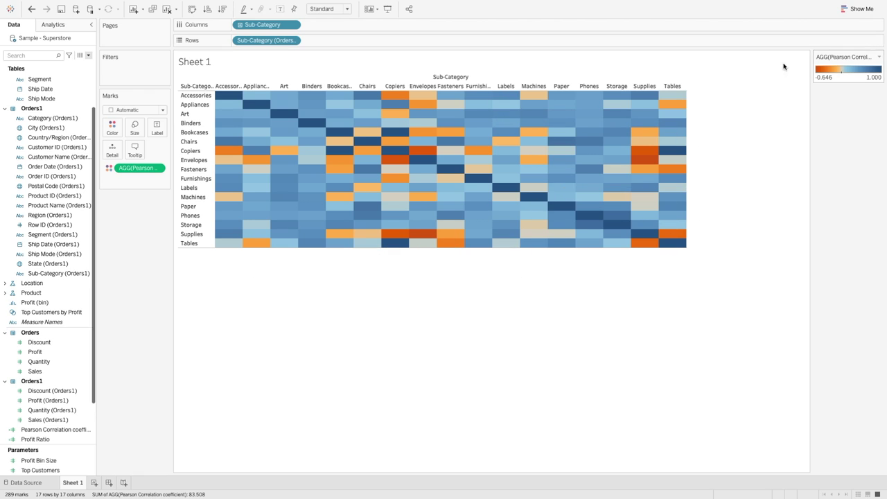
{"action": "left_click", "coordinate": [112, 128]}
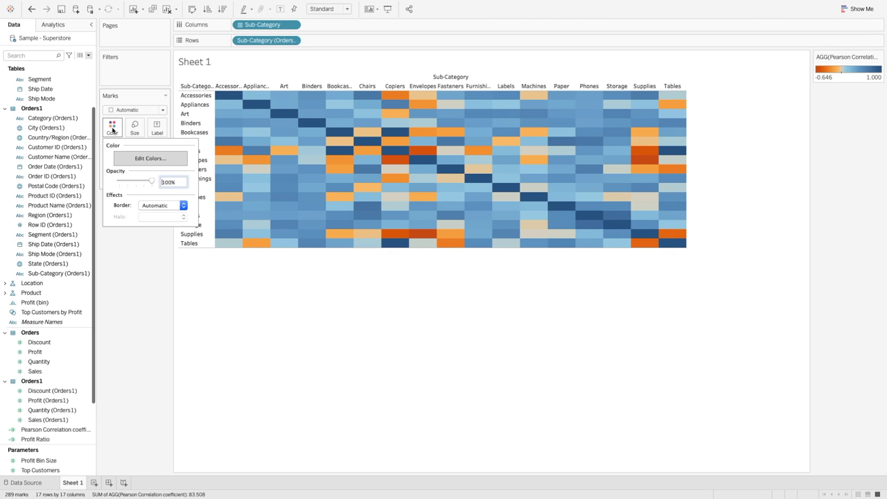
{"action": "left_click", "coordinate": [150, 158]}
{"action": "left_click", "coordinate": [445, 197]}
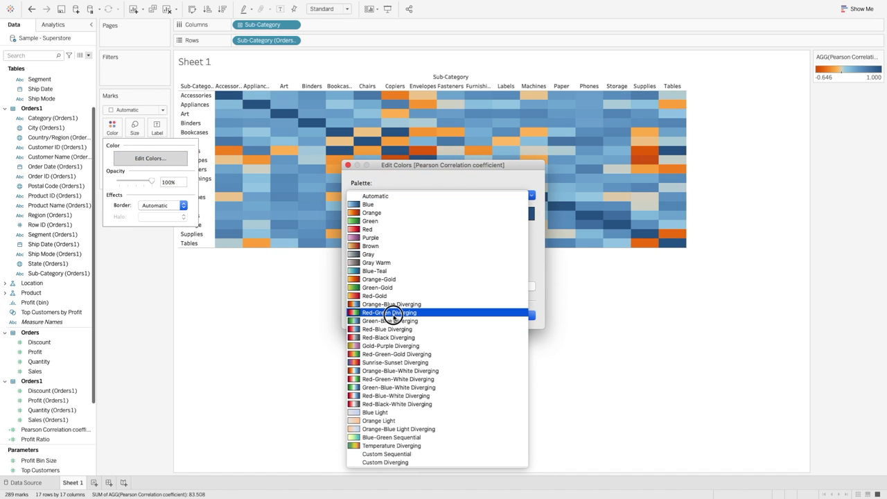
{"action": "left_click", "coordinate": [393, 313]}
{"action": "left_click", "coordinate": [519, 316]}
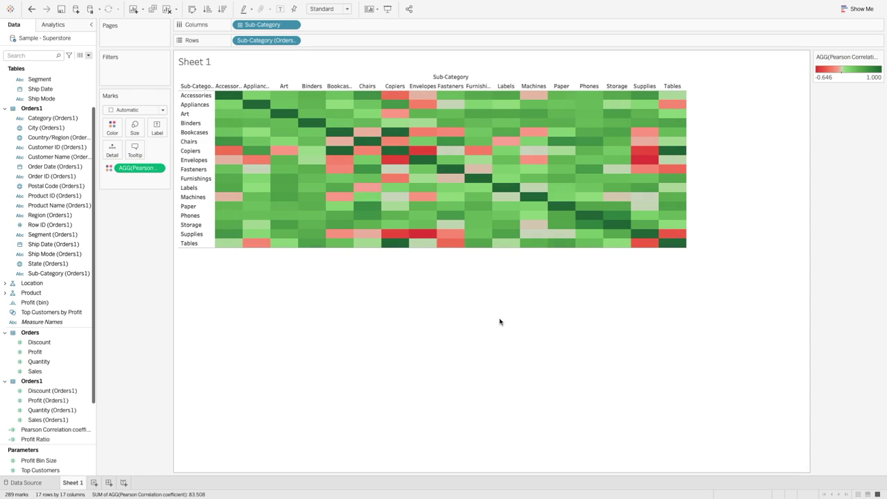
- Switch the correlation colors to stepped color with 10 steps and adjust the advanced range options
{"action": "mouse_move", "coordinate": [264, 124]}
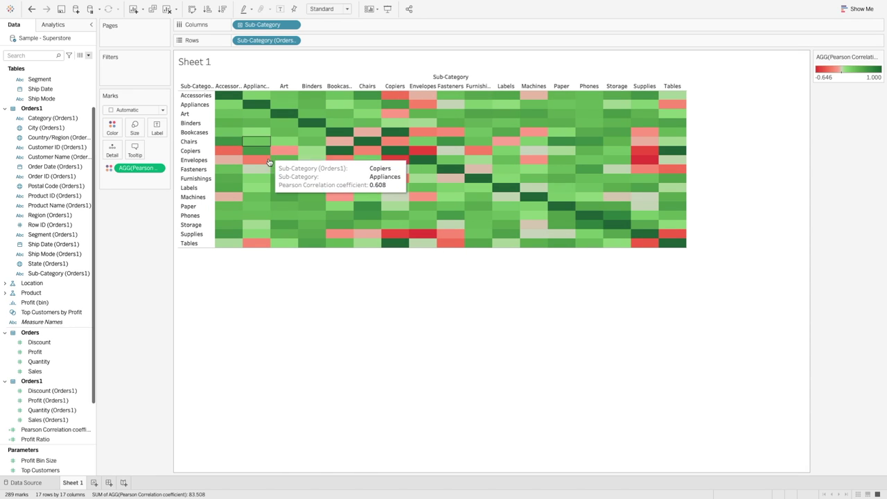
{"action": "left_click", "coordinate": [112, 128]}
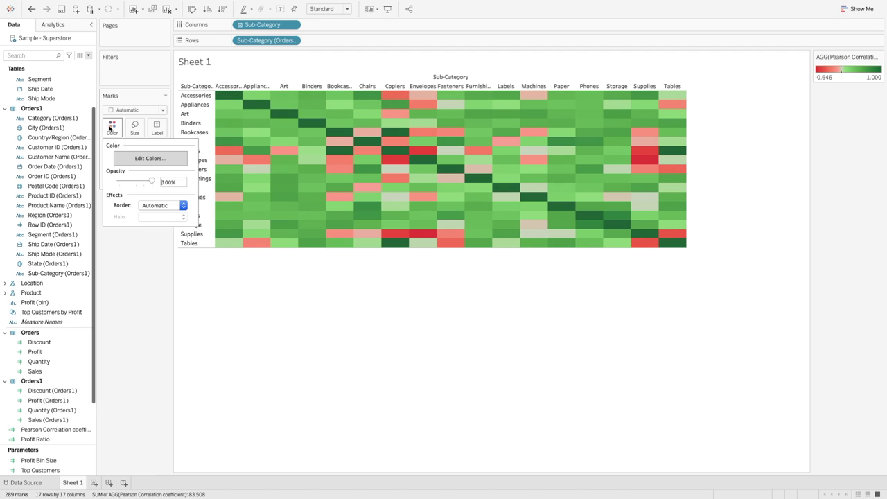
{"action": "left_click", "coordinate": [150, 158]}
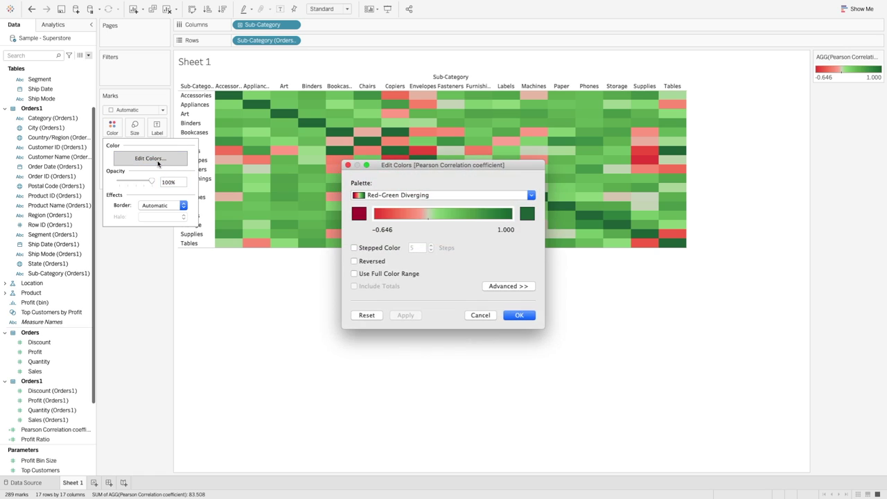
{"action": "left_click", "coordinate": [355, 248]}
{"action": "left_click", "coordinate": [431, 245]}
{"action": "left_click", "coordinate": [432, 246]}
{"action": "left_click", "coordinate": [431, 245]}
{"action": "left_click", "coordinate": [431, 245]}
{"action": "left_click", "coordinate": [432, 245]}
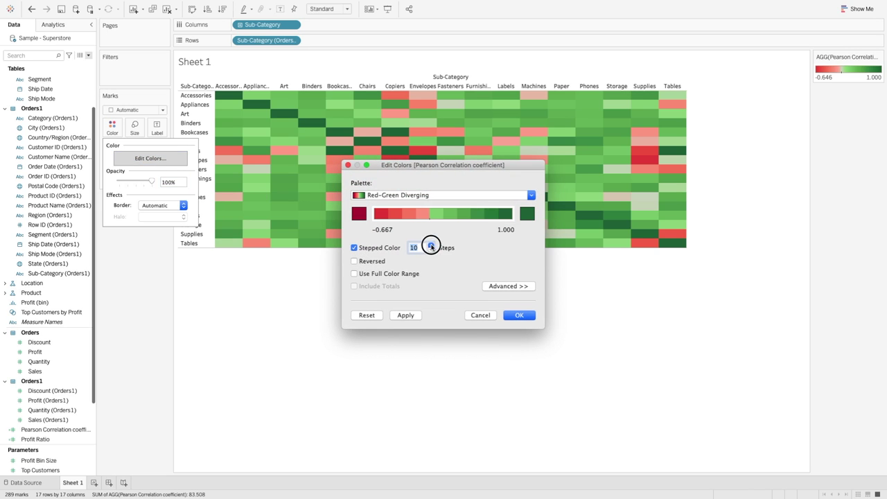
{"action": "left_click", "coordinate": [493, 286]}
{"action": "left_click", "coordinate": [354, 339]}
{"action": "left_click", "coordinate": [520, 373]}
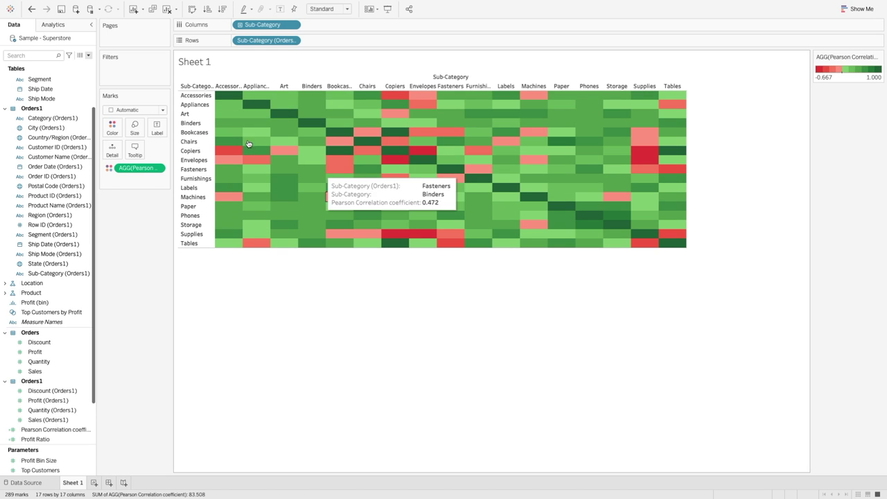
- Give the matrix cells a light gray border
{"action": "left_click", "coordinate": [112, 128]}
{"action": "left_click", "coordinate": [178, 206]}
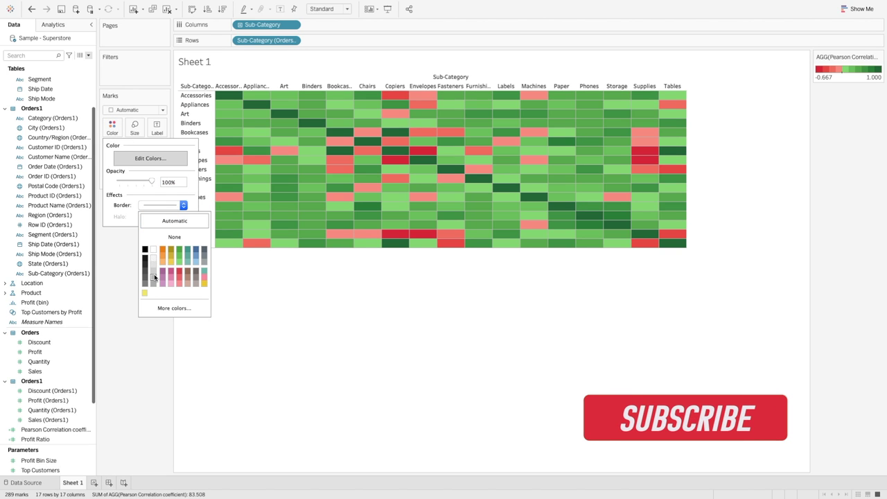
{"action": "left_click", "coordinate": [345, 327]}
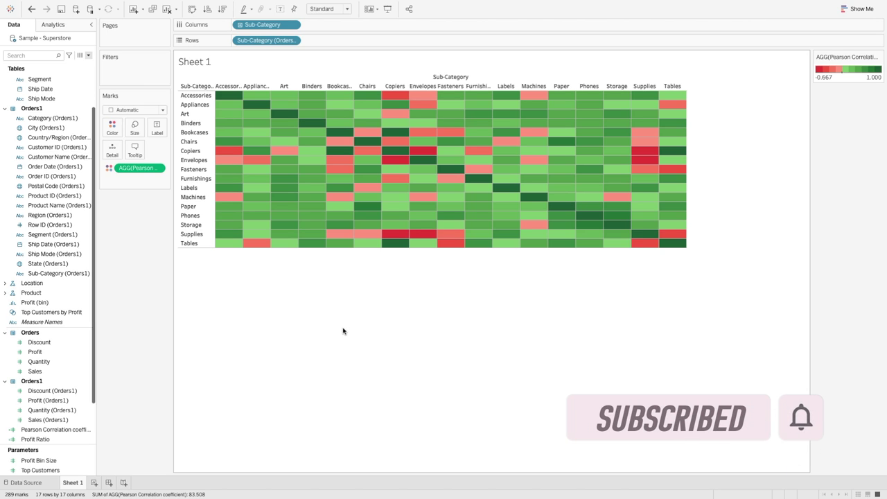
{"action": "mouse_move", "coordinate": [293, 220]}
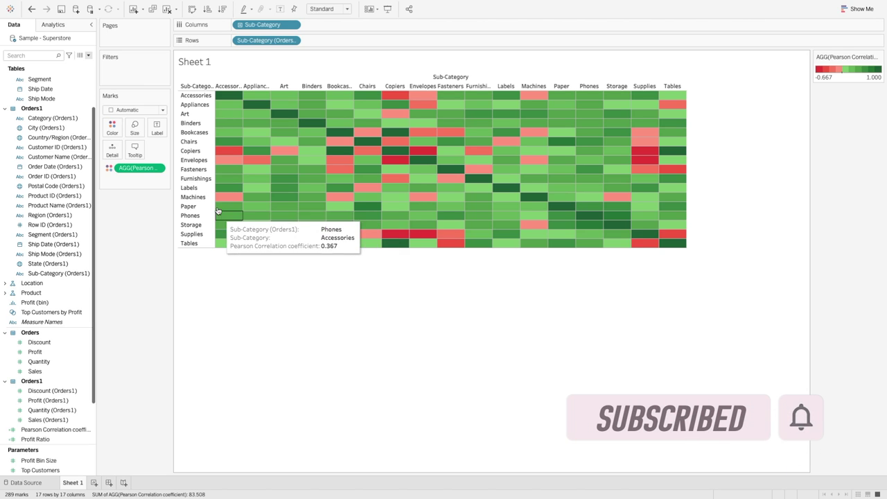
{"action": "mouse_move", "coordinate": [284, 190]}
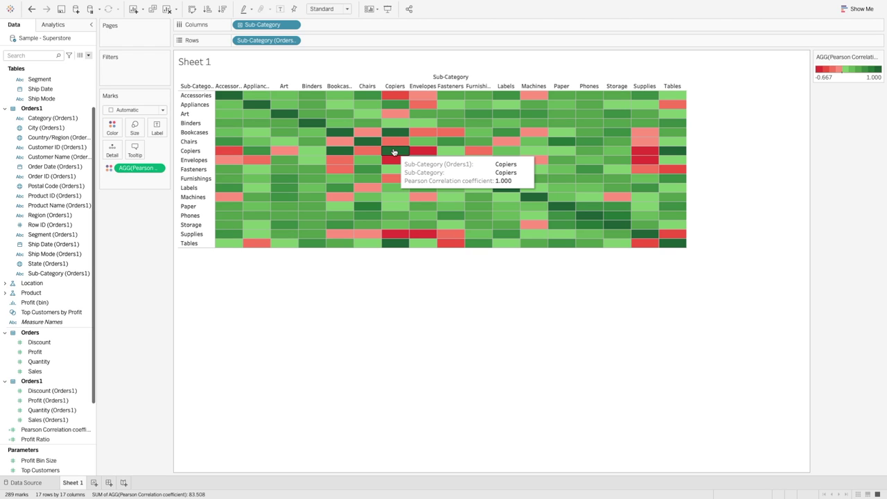
- Create another calculated field named "Boolean"
{"action": "left_click", "coordinate": [88, 55]}
{"action": "left_click", "coordinate": [85, 67]}
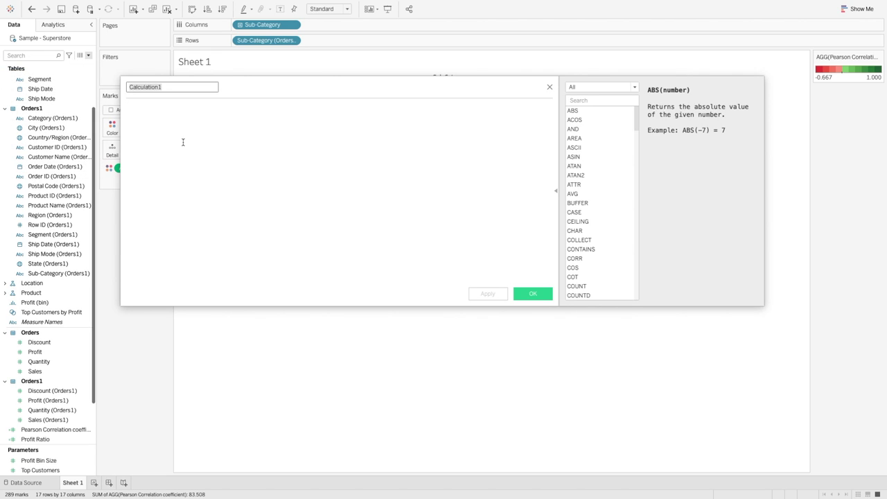
{"action": "type", "text": "Boolean"}
{"action": "key", "text": "Tab"}
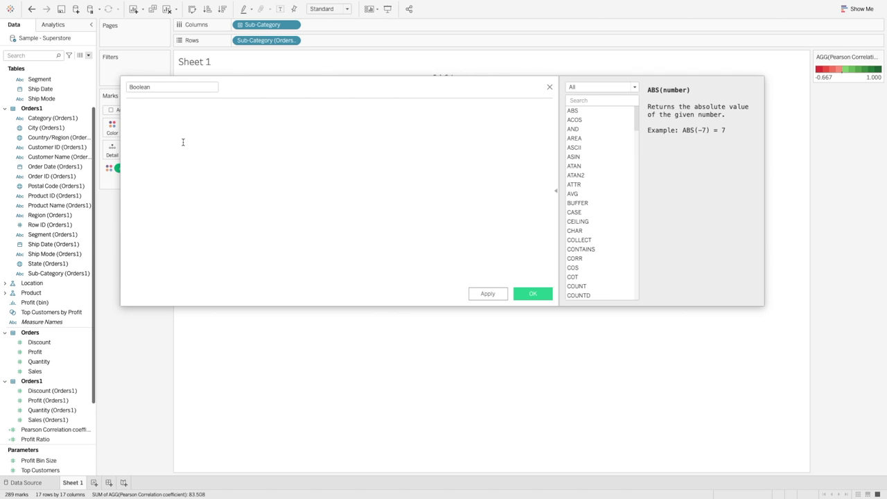
- Write the Boolean field's formula as [Sub-Category] = [Sub-Category (Orders1)]
{"action": "type", "text": "sub"}
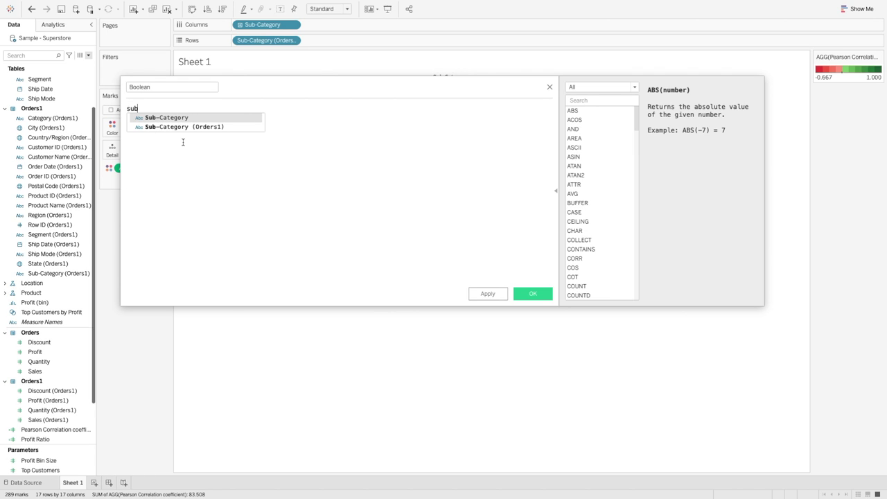
{"action": "key", "text": "Return"}
{"action": "type", "text": "= sub"}
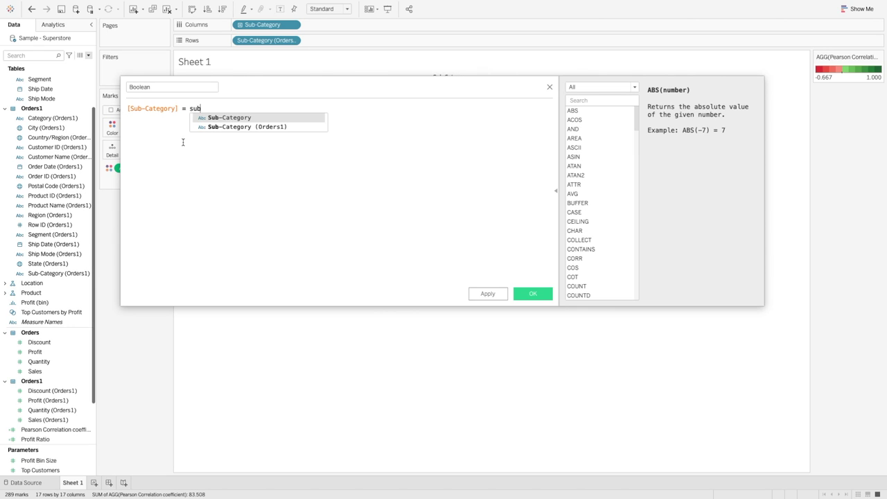
{"action": "key", "text": "Down"}
{"action": "key", "text": "Return"}
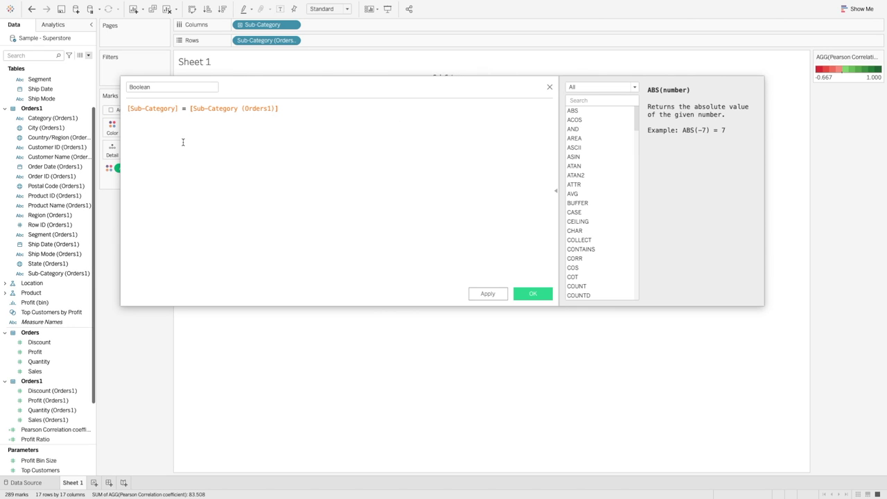
- Save the Boolean calculated field and filter the sheet by it, keeping only the False value
{"action": "left_click", "coordinate": [532, 293]}
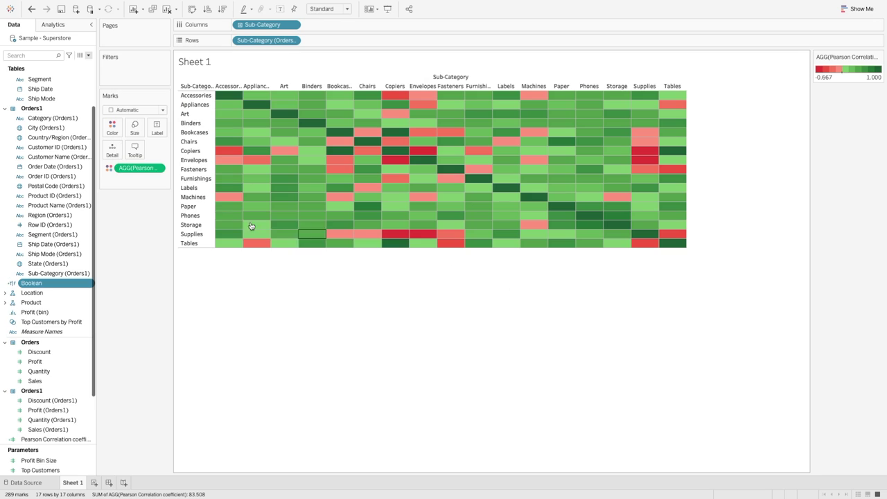
{"action": "left_click_drag", "start_coordinate": [46, 287], "coordinate": [126, 80]}
{"action": "left_click", "coordinate": [361, 169]}
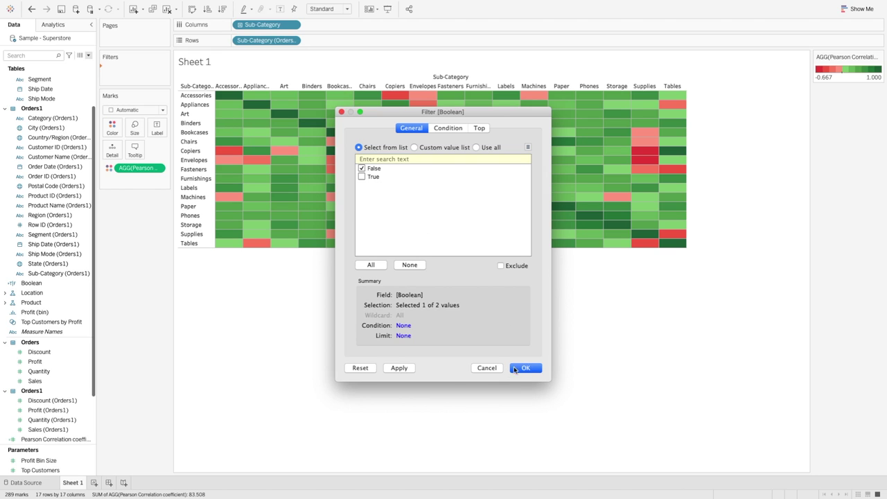
{"action": "left_click", "coordinate": [400, 369]}
{"action": "left_click", "coordinate": [525, 369]}
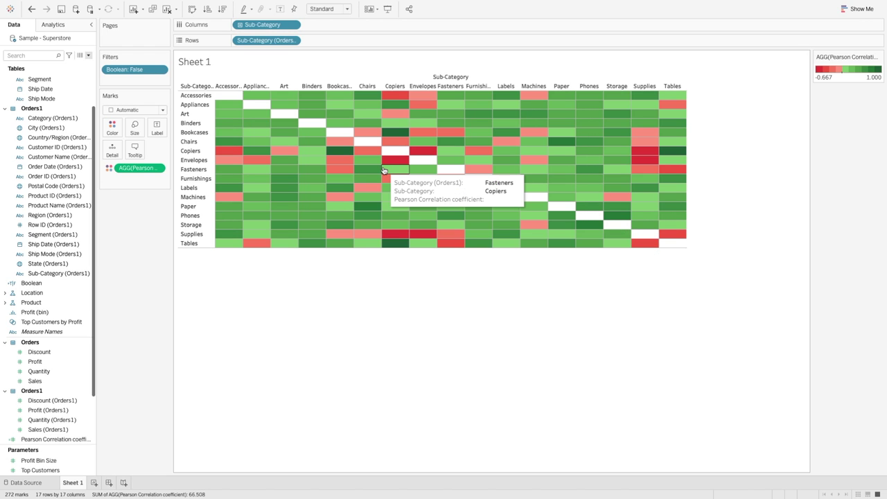
- Rotate the column header labels and hide the field labels for both columns and rows
{"action": "right_click", "coordinate": [366, 88]}
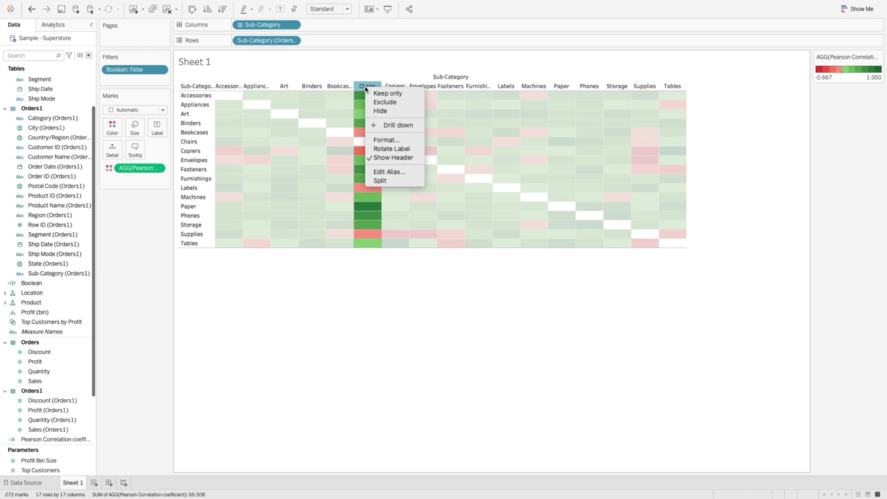
{"action": "left_click", "coordinate": [394, 150]}
{"action": "right_click", "coordinate": [437, 78]}
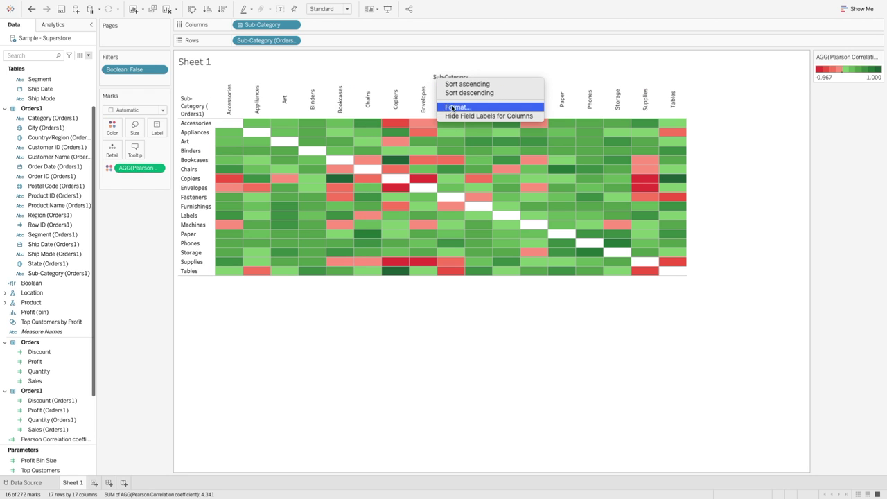
{"action": "left_click", "coordinate": [454, 116]}
{"action": "right_click", "coordinate": [193, 95]}
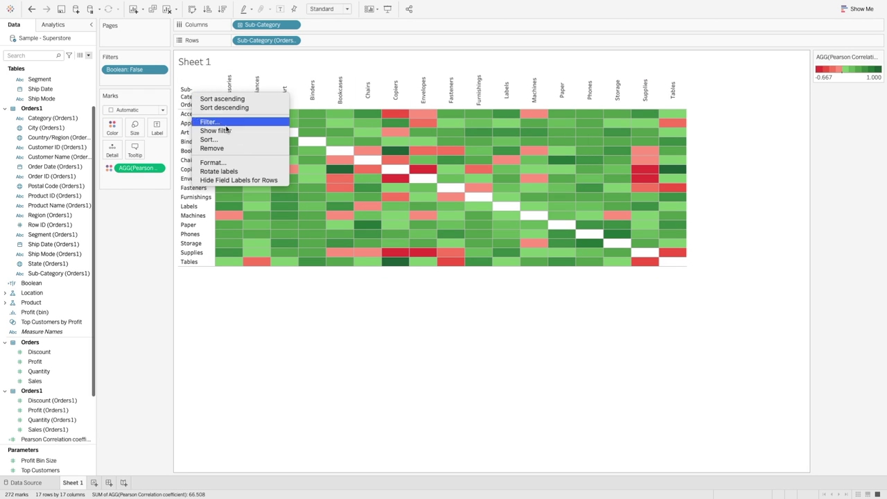
{"action": "left_click", "coordinate": [239, 181]}
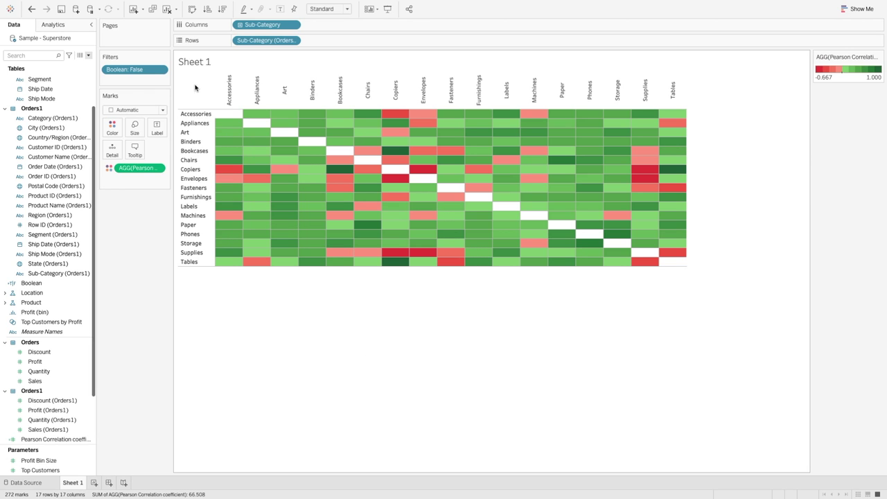
- Fit the matrix to Entire View and change the marks to enlarged circles
{"action": "left_click", "coordinate": [341, 11]}
{"action": "left_click", "coordinate": [337, 40]}
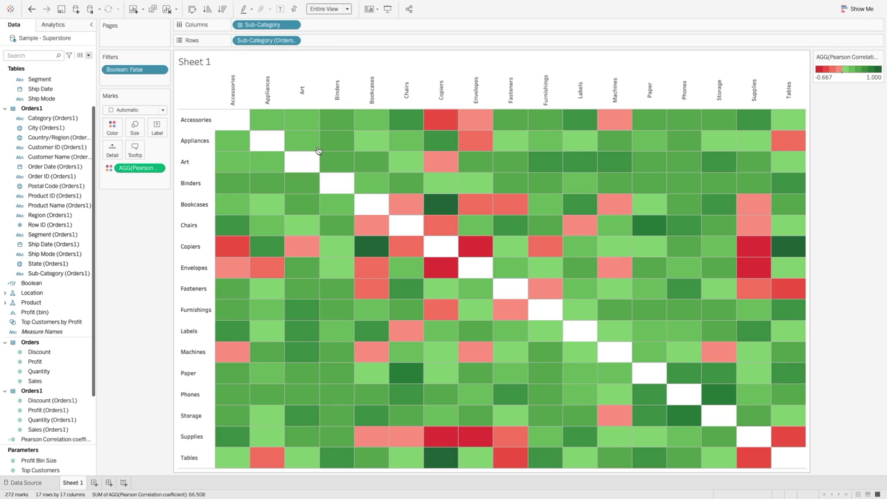
{"action": "left_click", "coordinate": [139, 110]}
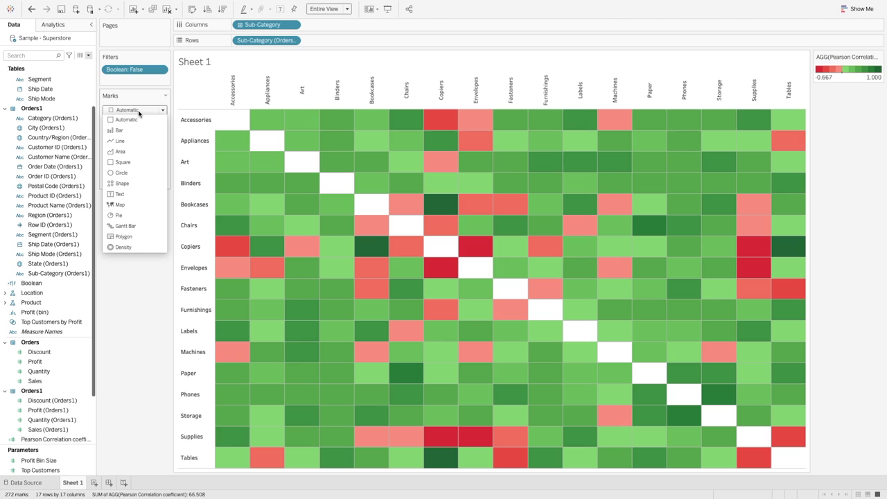
{"action": "left_click", "coordinate": [123, 174]}
{"action": "left_click", "coordinate": [134, 129]}
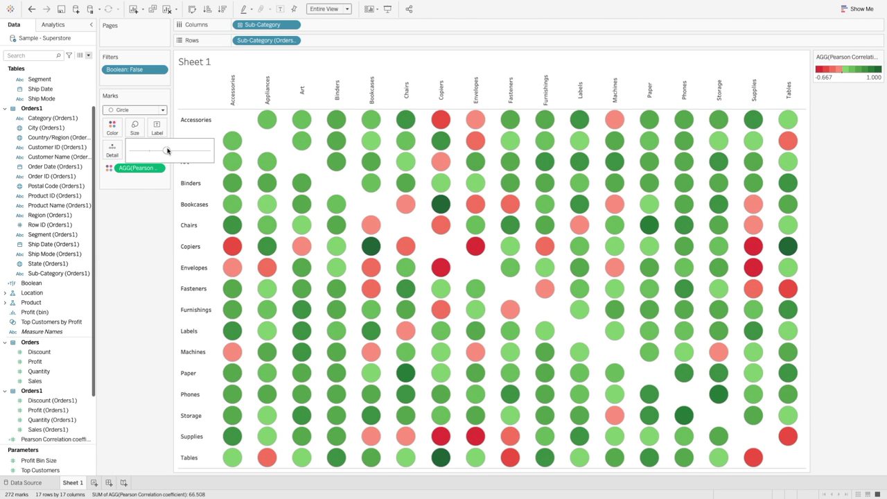
- Change the mark type to Shape and choose the filled diamond
{"action": "left_click", "coordinate": [148, 111]}
{"action": "left_click", "coordinate": [132, 183]}
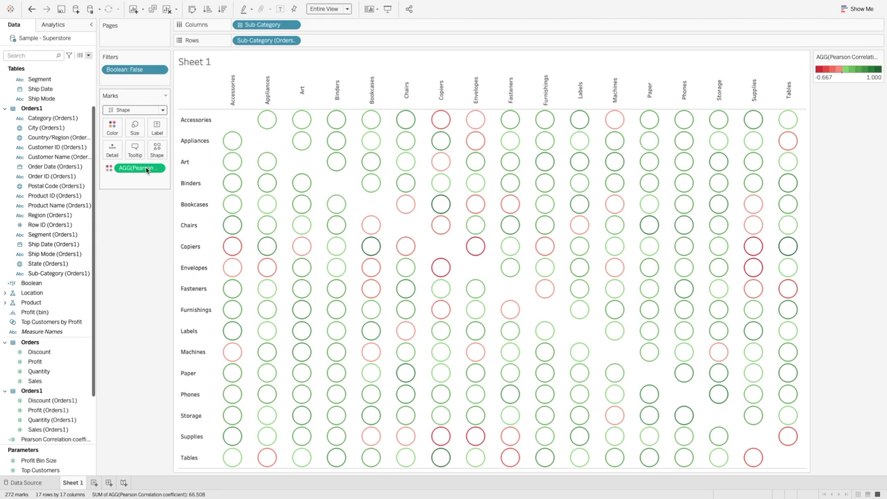
{"action": "left_click", "coordinate": [158, 150]}
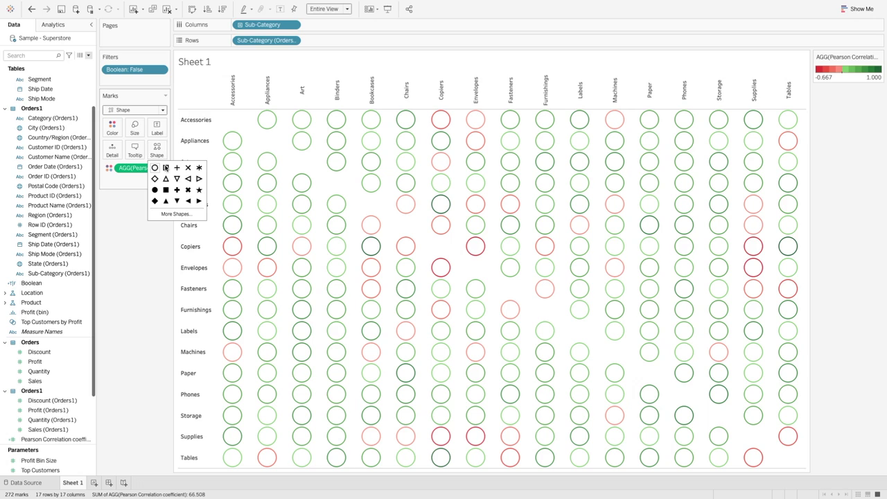
{"action": "left_click", "coordinate": [156, 201]}
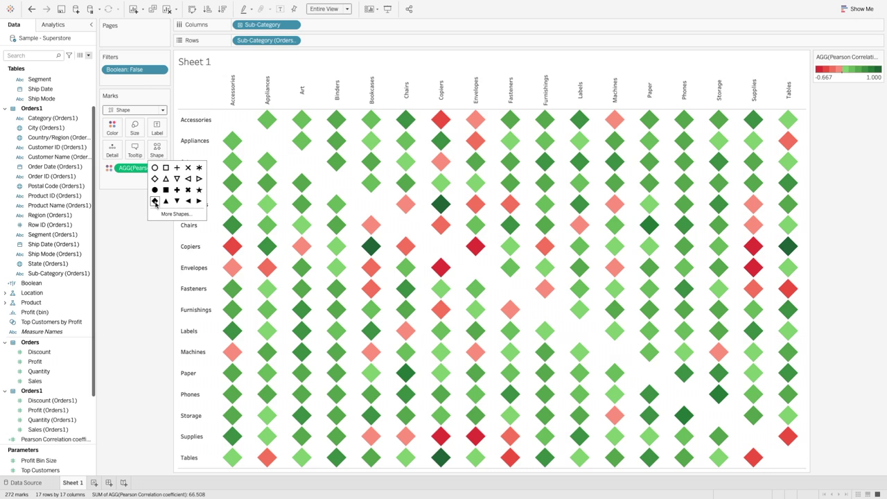
- Replace the diamond marks with the blue hexagon from the Custom Shapes palette
{"action": "left_click", "coordinate": [175, 214]}
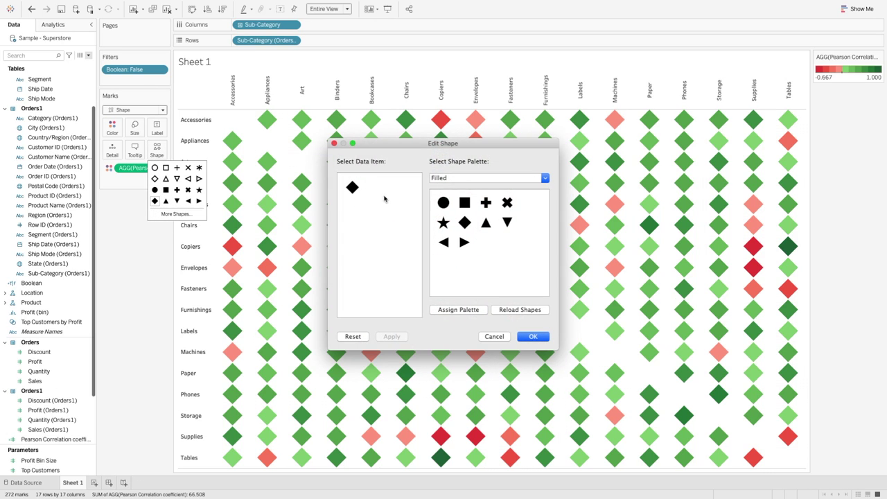
{"action": "left_click", "coordinate": [467, 178]}
{"action": "left_click", "coordinate": [467, 179]}
{"action": "left_click", "coordinate": [466, 178]}
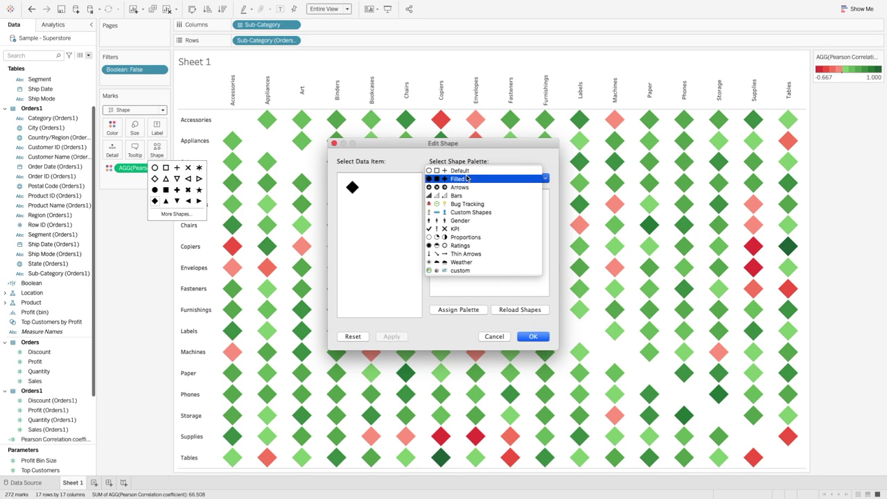
{"action": "left_click", "coordinate": [466, 212]}
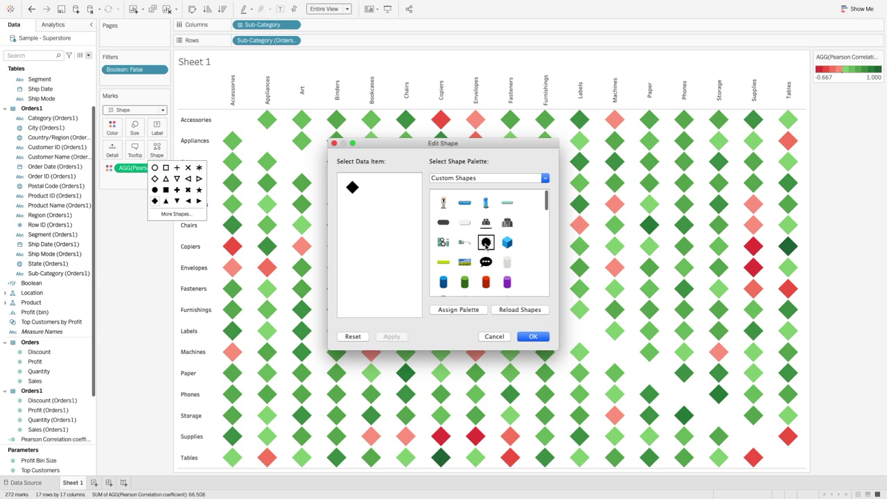
{"action": "scroll", "coordinate": [486, 244], "scroll_direction": "down", "scroll_amount": 5}
{"action": "left_click", "coordinate": [443, 255]}
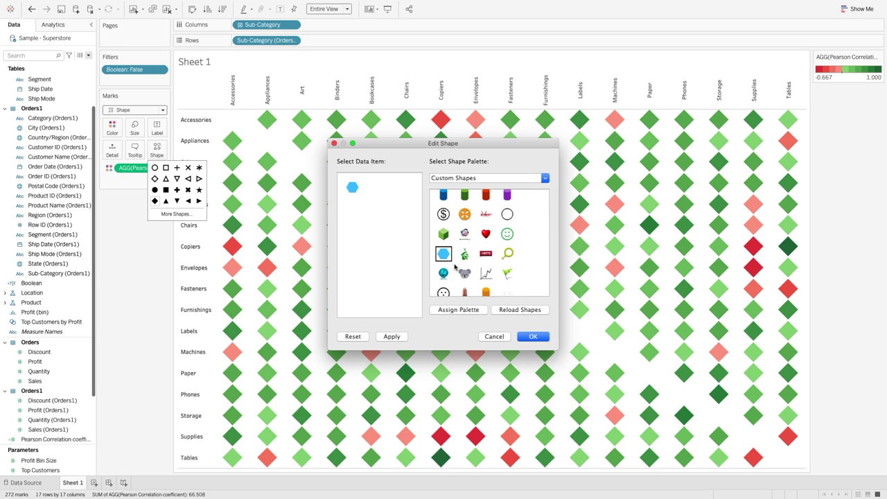
{"action": "left_click", "coordinate": [530, 337]}
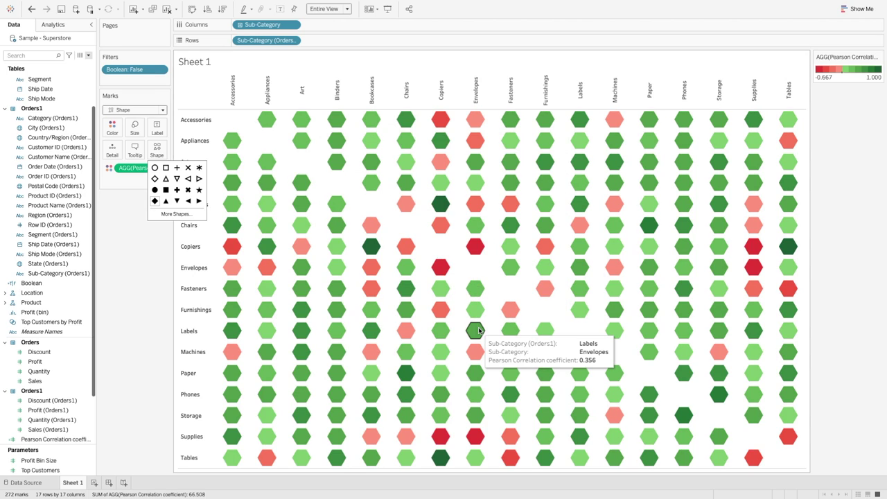
{"action": "left_click", "coordinate": [155, 286]}
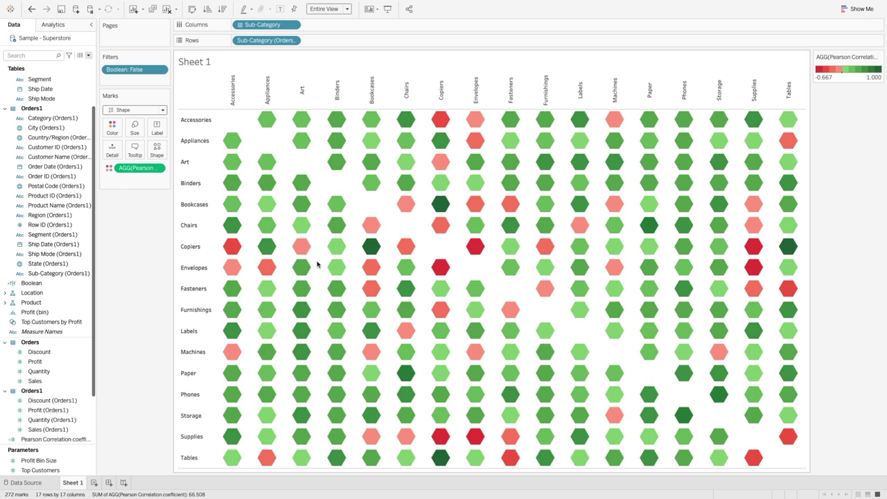
- Remove both Sub-Category labels from the tooltip and combine the fields on one line as <Sub-Category (Orders1)> & <Sub-Category>
{"action": "left_click", "coordinate": [138, 152]}
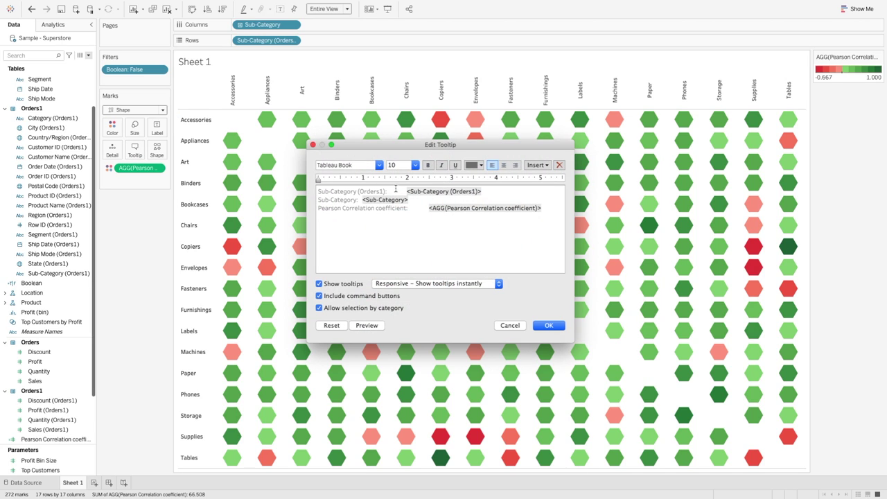
{"action": "left_click_drag", "start_coordinate": [407, 191], "coordinate": [297, 182]}
{"action": "key", "text": "BackSpace"}
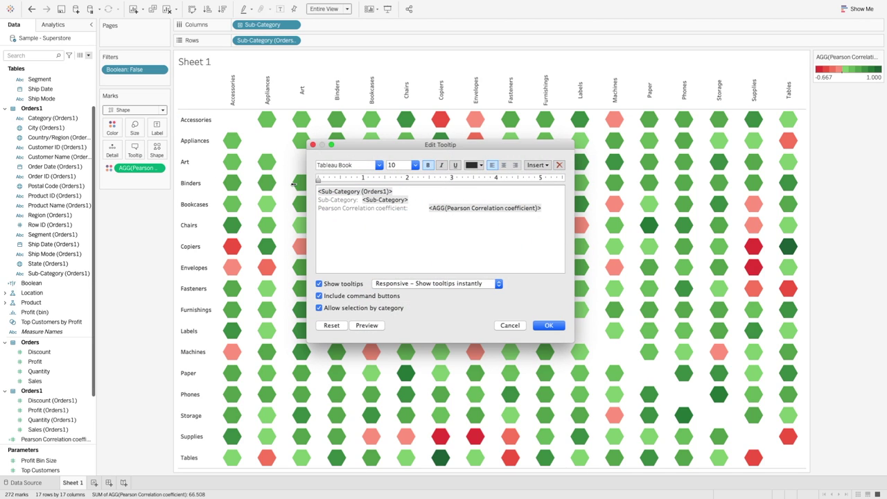
{"action": "left_click_drag", "start_coordinate": [362, 200], "coordinate": [294, 199]}
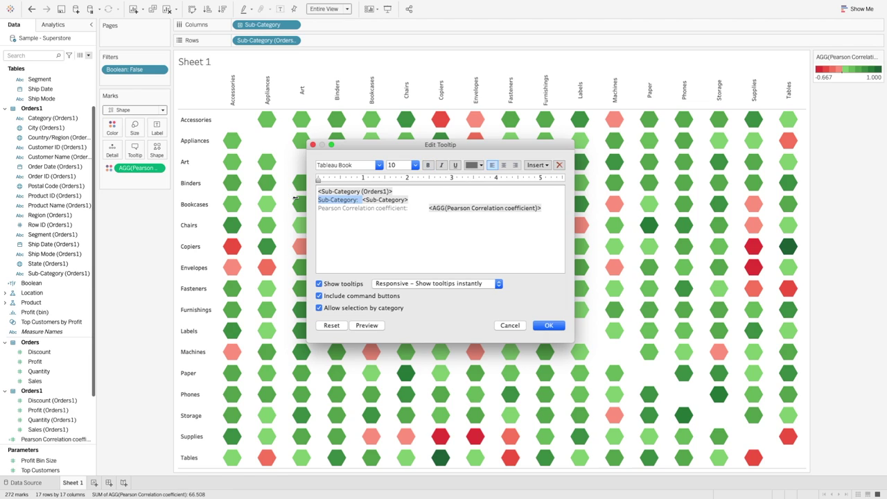
{"action": "key", "text": "BackSpace"}
{"action": "key", "text": "BackSpace"}
{"action": "type", "text": "& <Sub-Category>"}
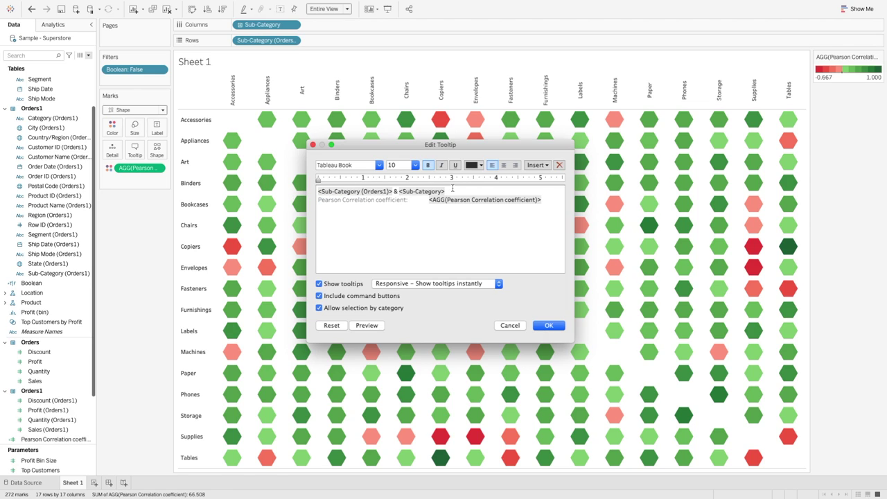
- Format the tooltip's Sub-Category line with font size 18 and a dark gray color
{"action": "left_click_drag", "start_coordinate": [452, 189], "coordinate": [300, 186]}
{"action": "left_click", "coordinate": [414, 165]}
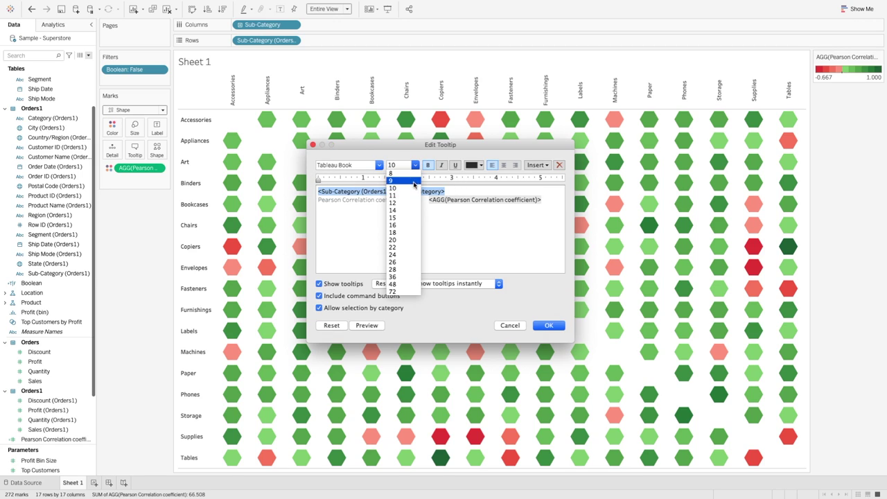
{"action": "left_click", "coordinate": [393, 233]}
{"action": "left_click", "coordinate": [477, 165]}
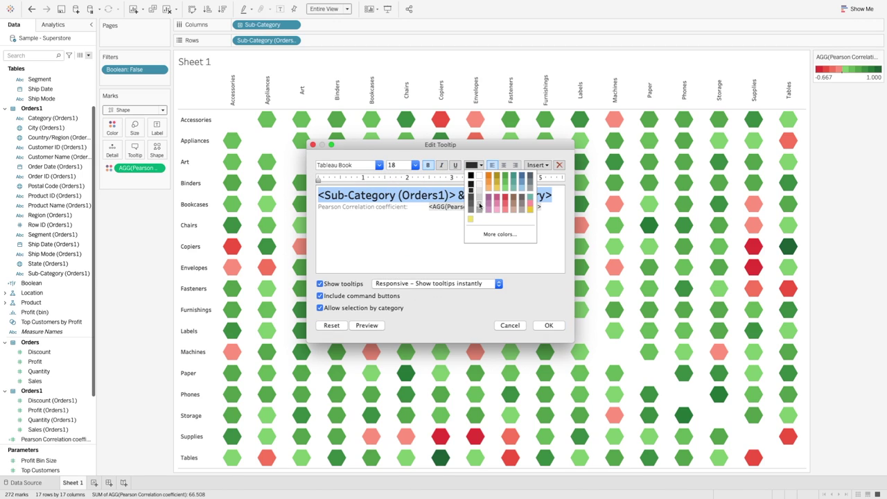
{"action": "left_click", "coordinate": [471, 204]}
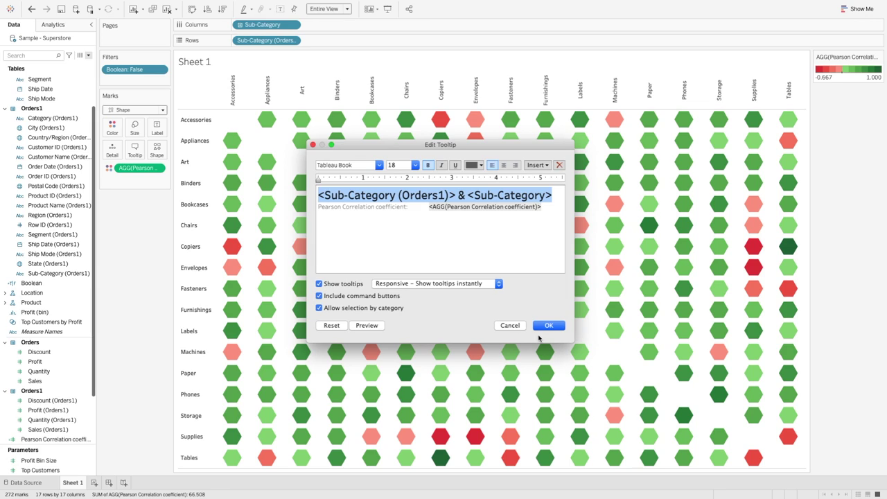
- Remove the extra gap before the tooltip's Pearson coefficient value, apply the tooltip and check it on the matrix marks
{"action": "left_click", "coordinate": [428, 207]}
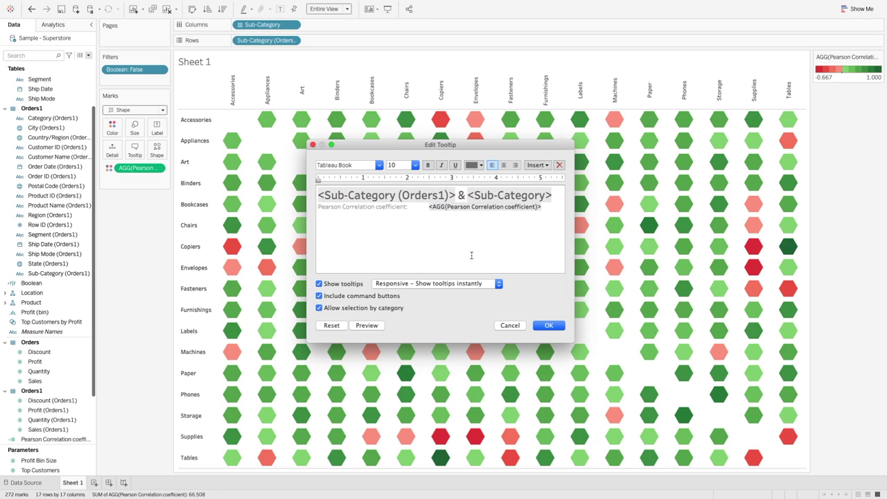
{"action": "key", "text": "BackSpace"}
{"action": "left_click", "coordinate": [549, 326]}
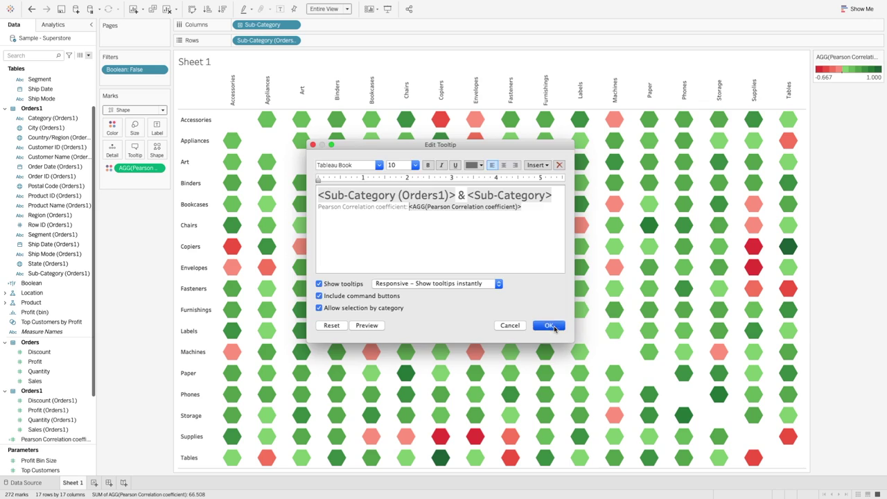
{"action": "mouse_move", "coordinate": [336, 254]}
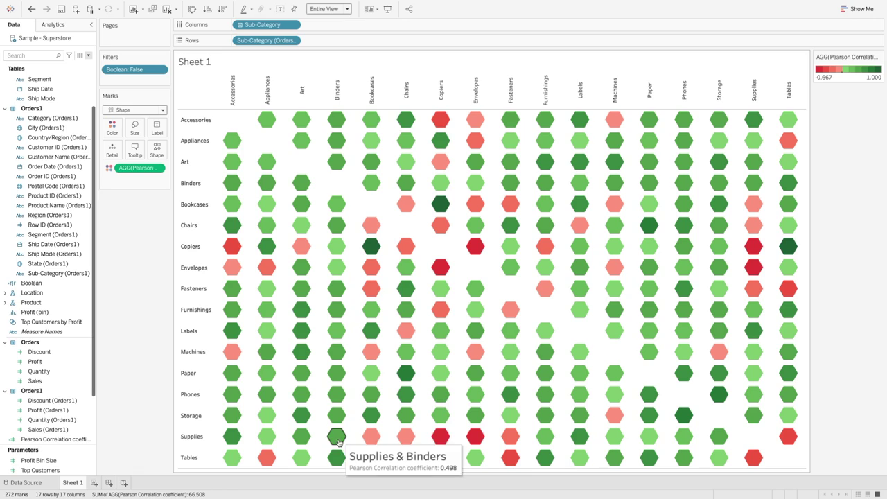
{"action": "mouse_move", "coordinate": [336, 459]}
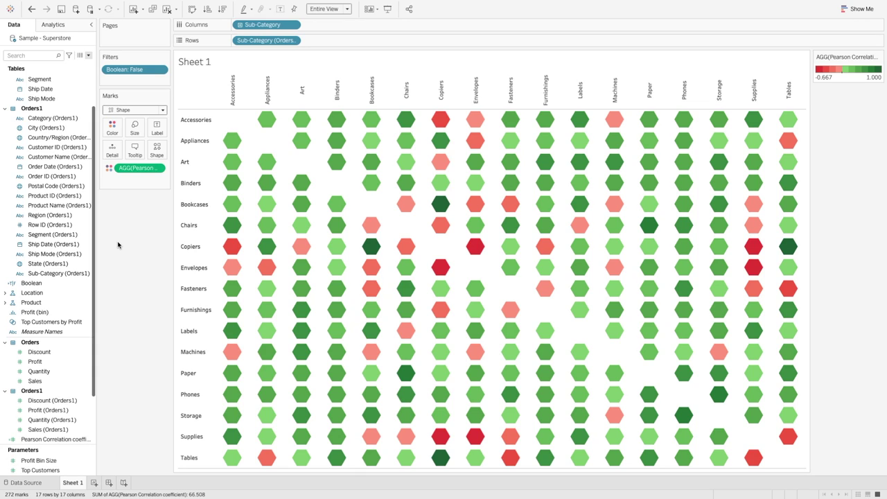
- Edit the Pearson Correlation coefficient formula, replacing [Quantity] with [Sales] in the first SUM expression
{"action": "right_click", "coordinate": [70, 439]}
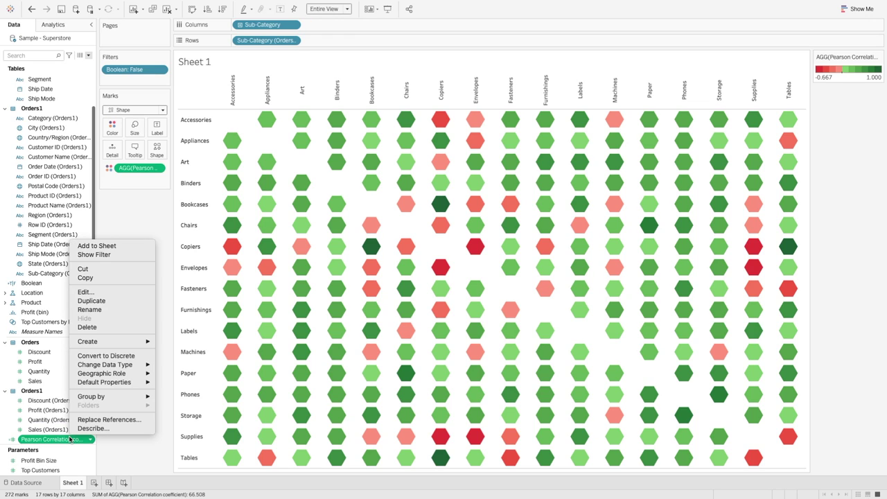
{"action": "left_click", "coordinate": [85, 292]}
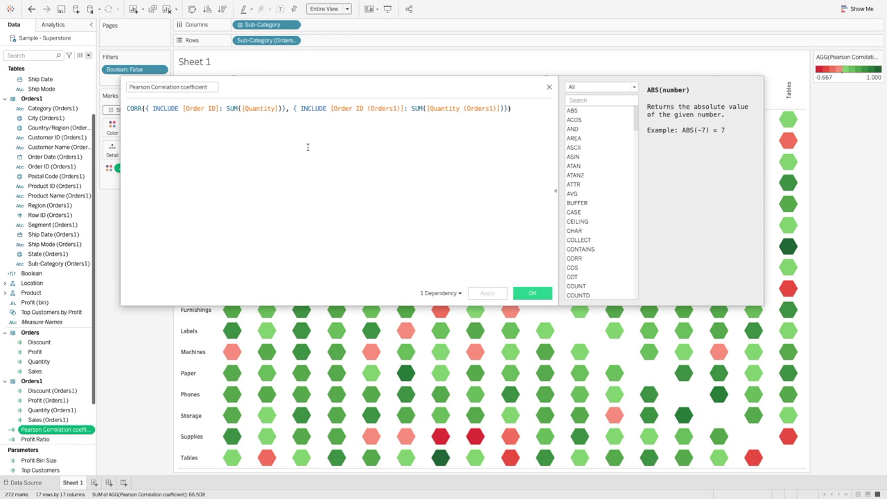
{"action": "double_click", "coordinate": [258, 109]}
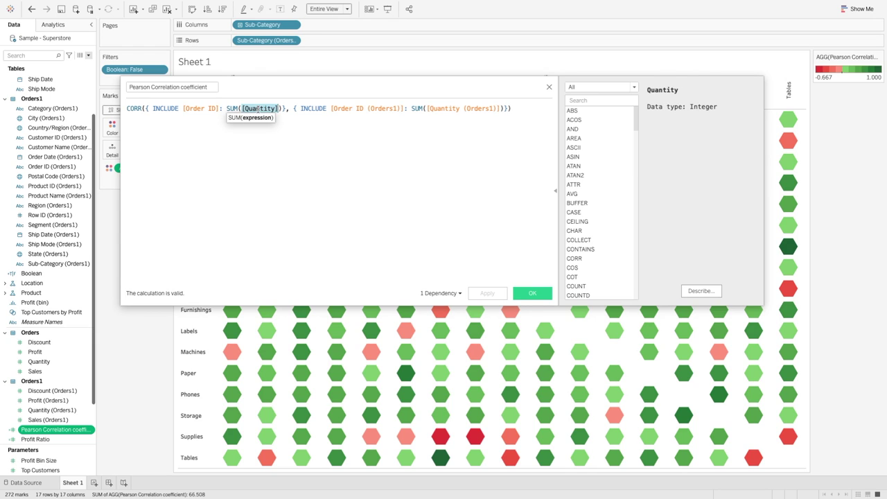
{"action": "type", "text": "sal"}
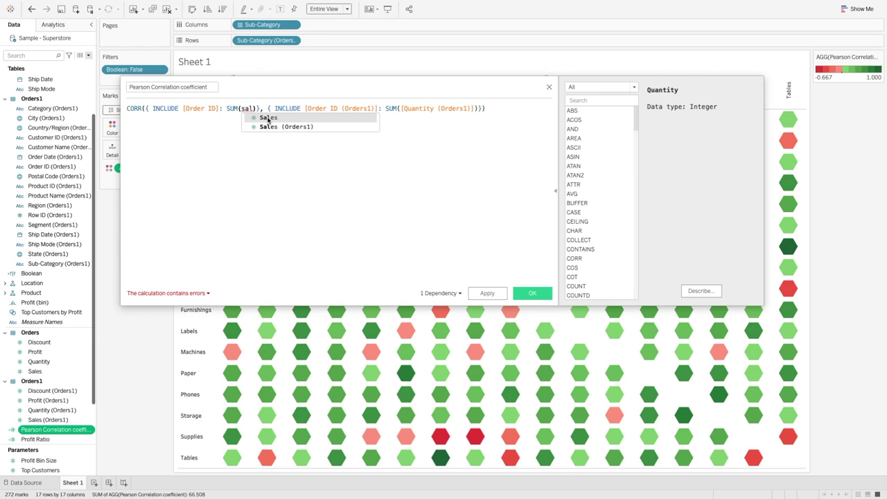
{"action": "left_click", "coordinate": [267, 118]}
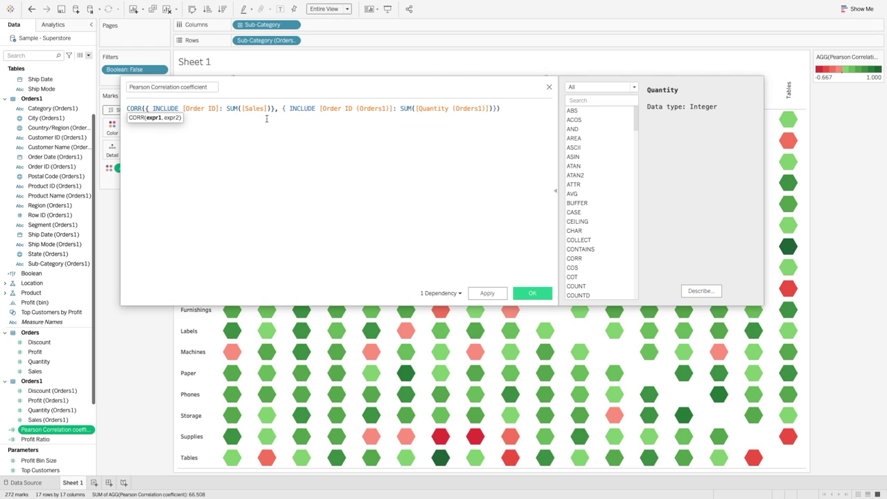
- Replace [Quantity (Orders1)] with [Sales (Orders1)] in the formula's second SUM expression, save the calculation and inspect the Sales correlations on the matrix marks
{"action": "double_click", "coordinate": [471, 109]}
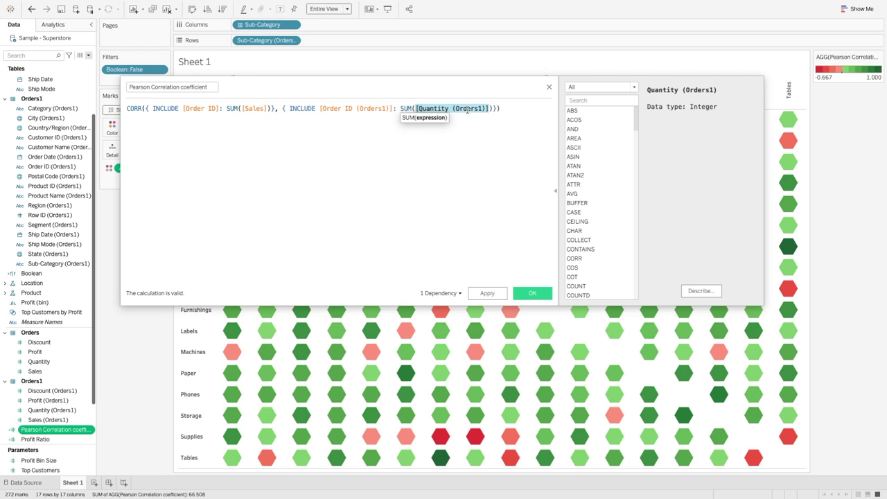
{"action": "type", "text": "sle"}
{"action": "key", "text": "BackSpace"}
{"action": "key", "text": "BackSpace"}
{"action": "type", "text": "a"}
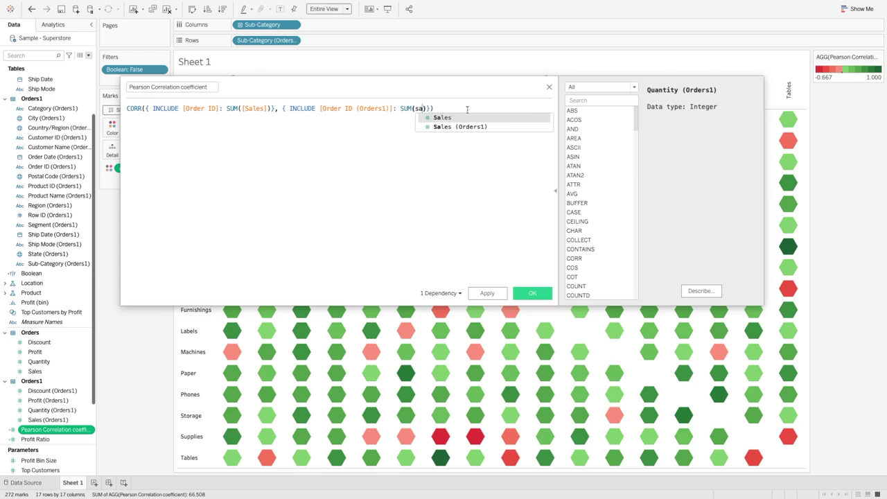
{"action": "left_click", "coordinate": [467, 126]}
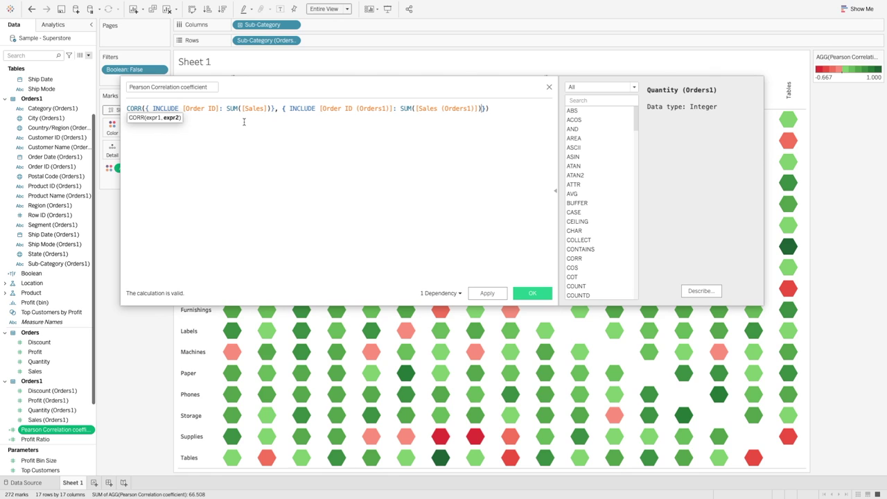
{"action": "left_click", "coordinate": [531, 294]}
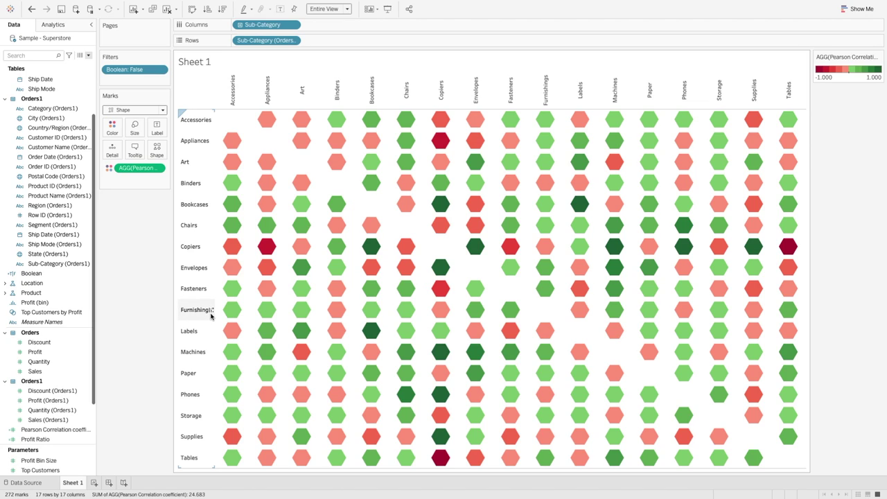
{"action": "mouse_move", "coordinate": [409, 122]}
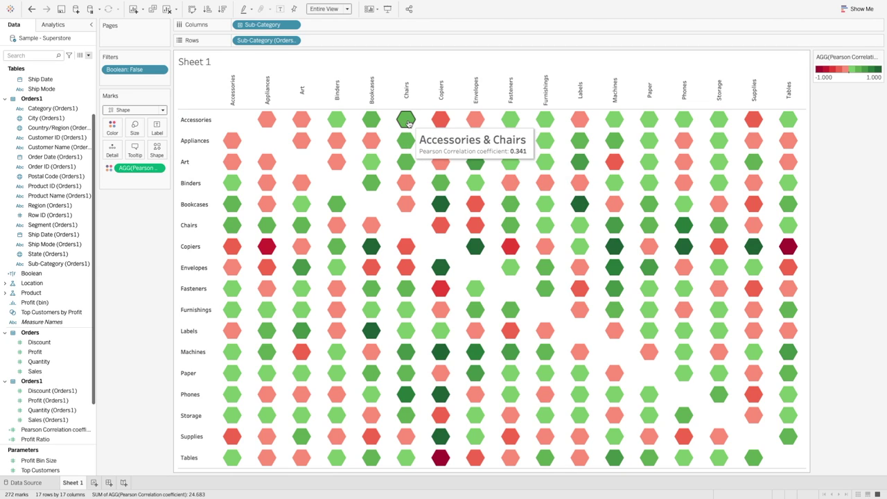
{"action": "mouse_move", "coordinate": [303, 269]}
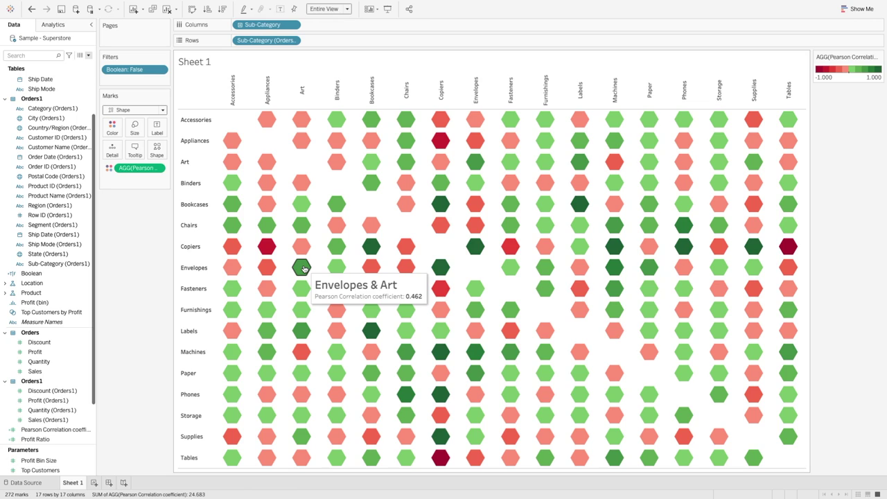
{"action": "mouse_move", "coordinate": [303, 329]}
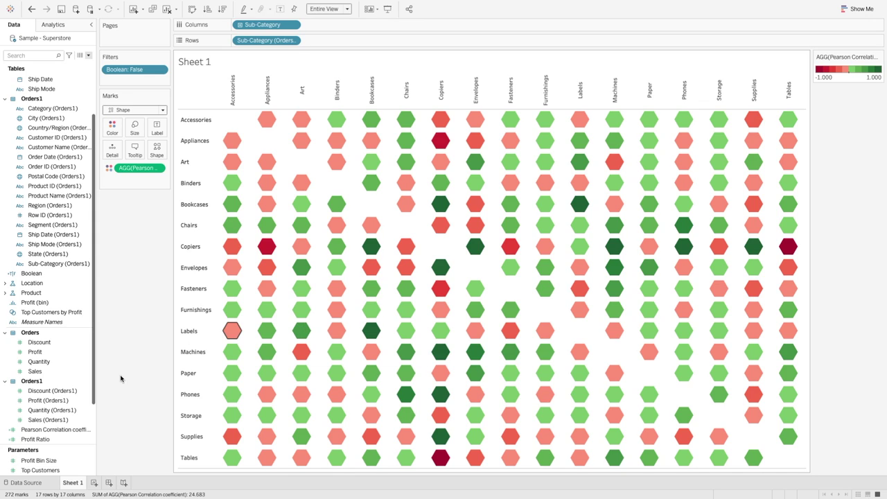
- Edit the Pearson Correlation coefficient formula to use [Profit] in the first SUM and [Profit (Orders1)] in the second, and save it
{"action": "right_click", "coordinate": [62, 434]}
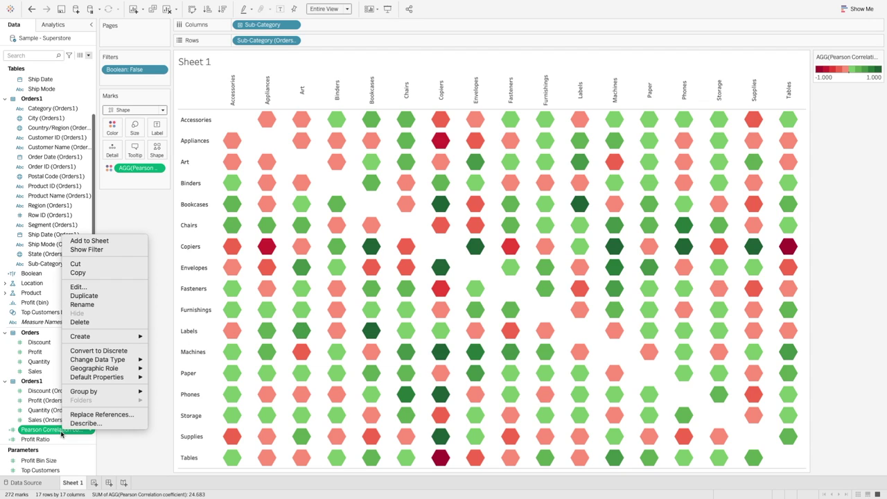
{"action": "left_click", "coordinate": [119, 286]}
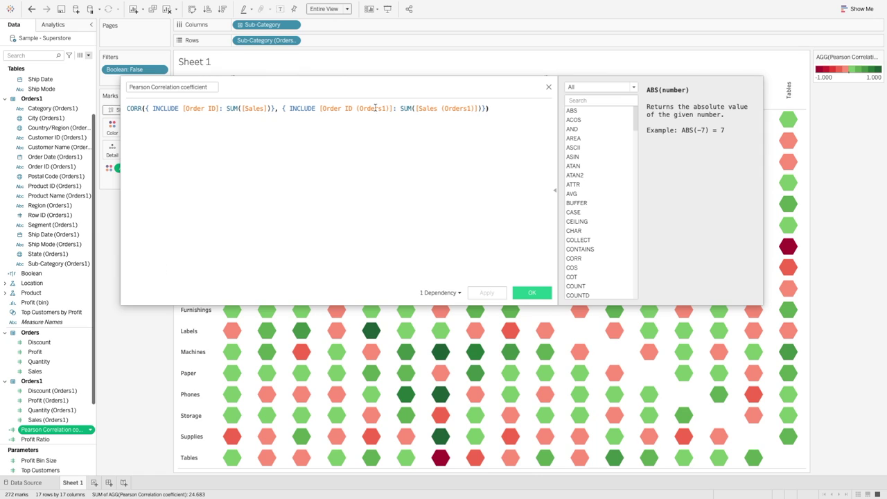
{"action": "double_click", "coordinate": [428, 109]}
{"action": "type", "text": "pr"}
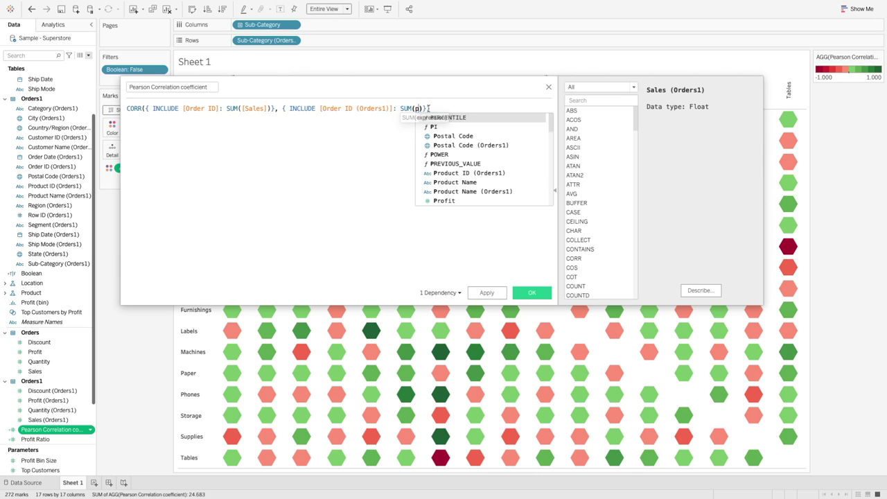
{"action": "left_click", "coordinate": [472, 173]}
{"action": "type", "text": "pro"}
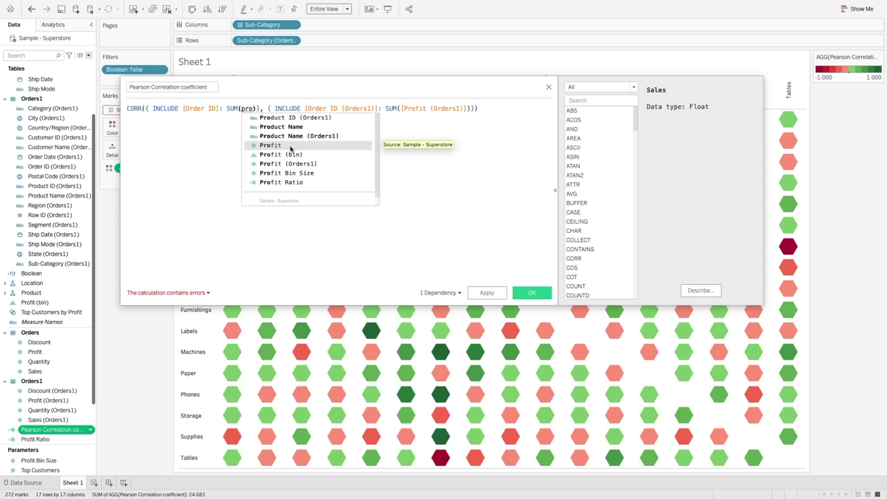
{"action": "left_click", "coordinate": [290, 146]}
{"action": "left_click", "coordinate": [527, 293]}
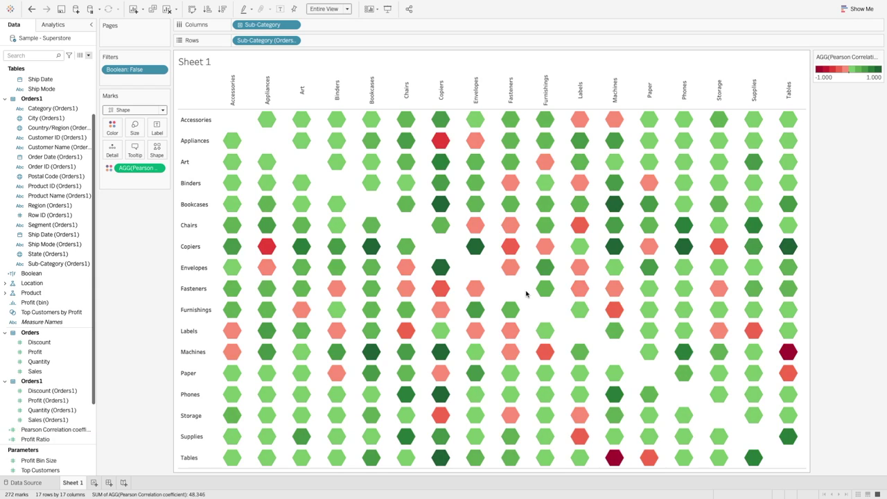